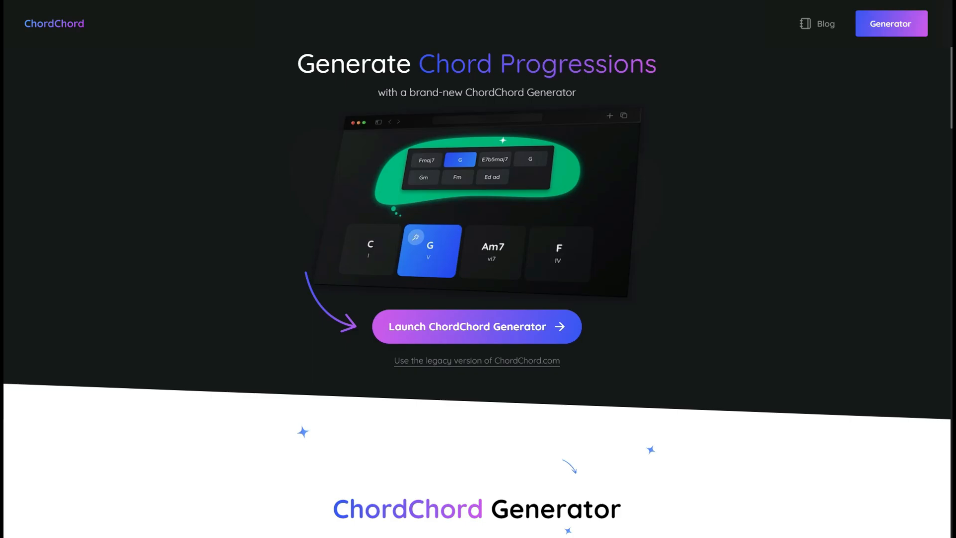
# Play the Ab, Eb, Fm, Gm progression in the ChordChord generator.
pyautogui.scroll(-2, 477, 269)
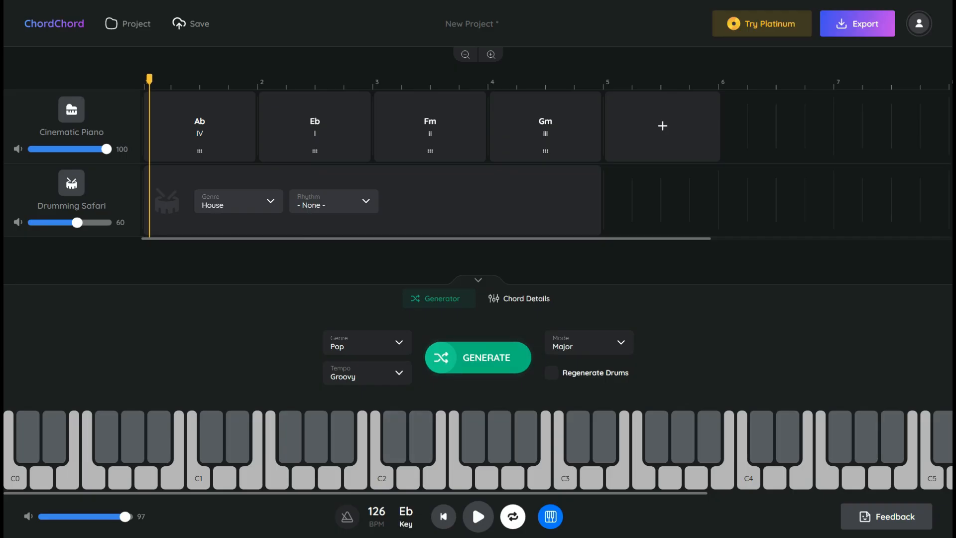
pyautogui.moveTo(377, 517)
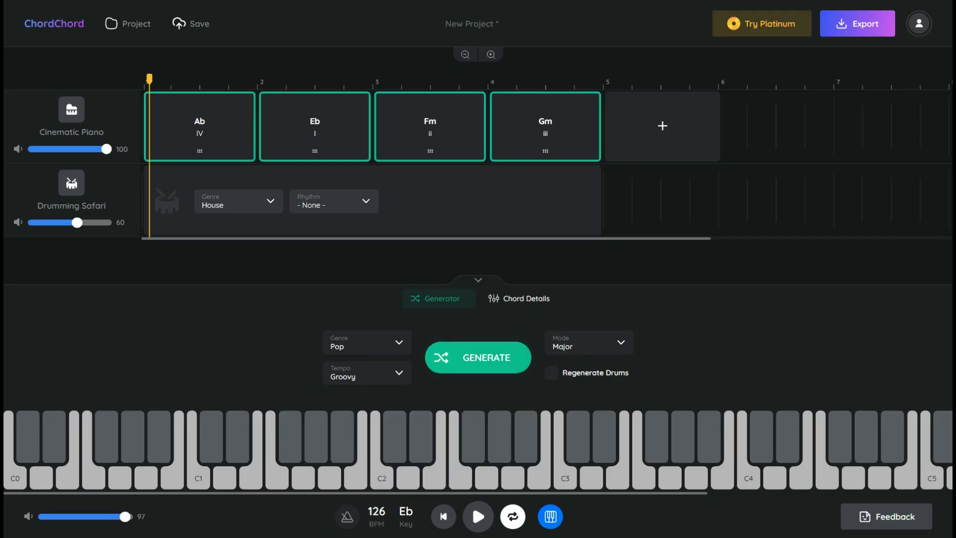
pyautogui.click(478, 516)
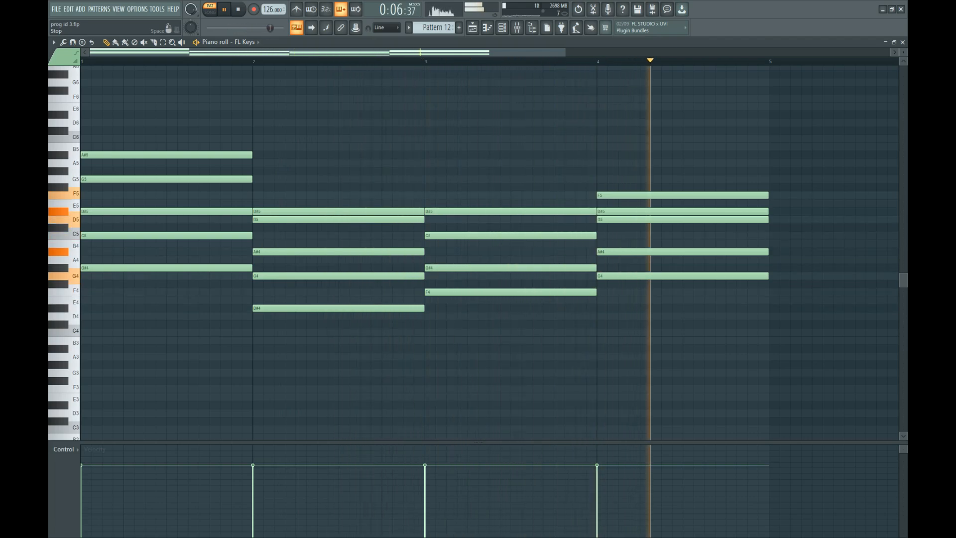
# In FL Studio, audition the Pad pattern, soloing its Sylenth1 #18 and Sylenth1 #19 channels separately before hearing both together.
pyautogui.press('space')
pyautogui.press('space')
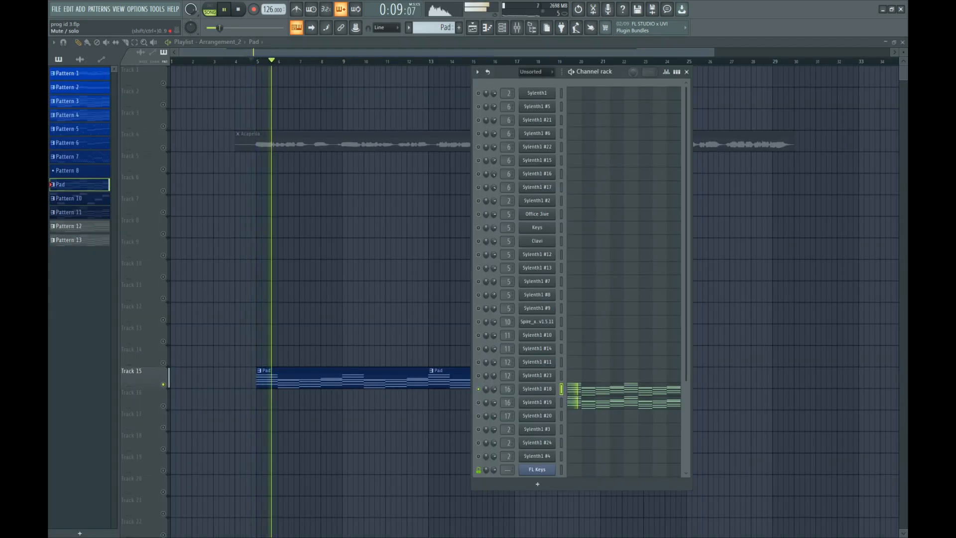
pyautogui.rightClick(479, 389)
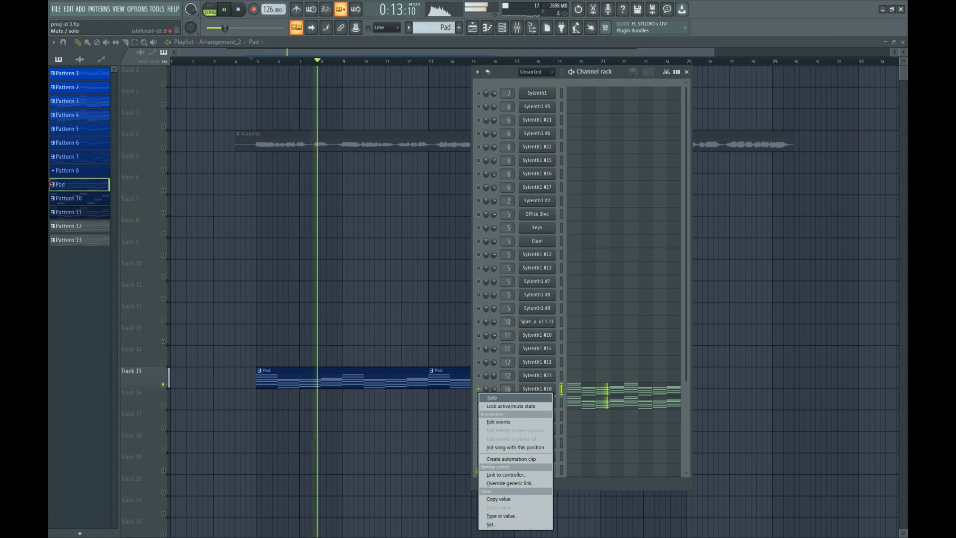
pyautogui.click(492, 398)
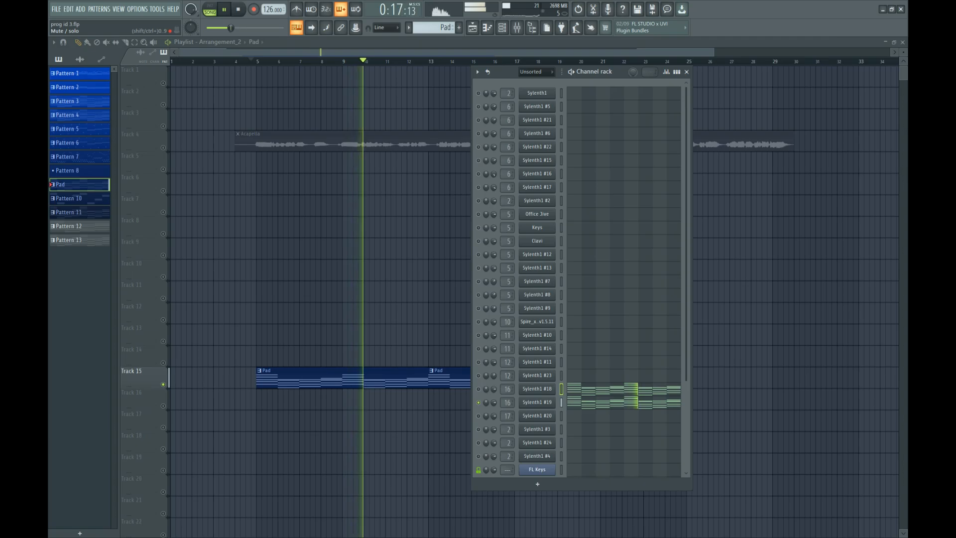
pyautogui.press('space')
pyautogui.press('space')
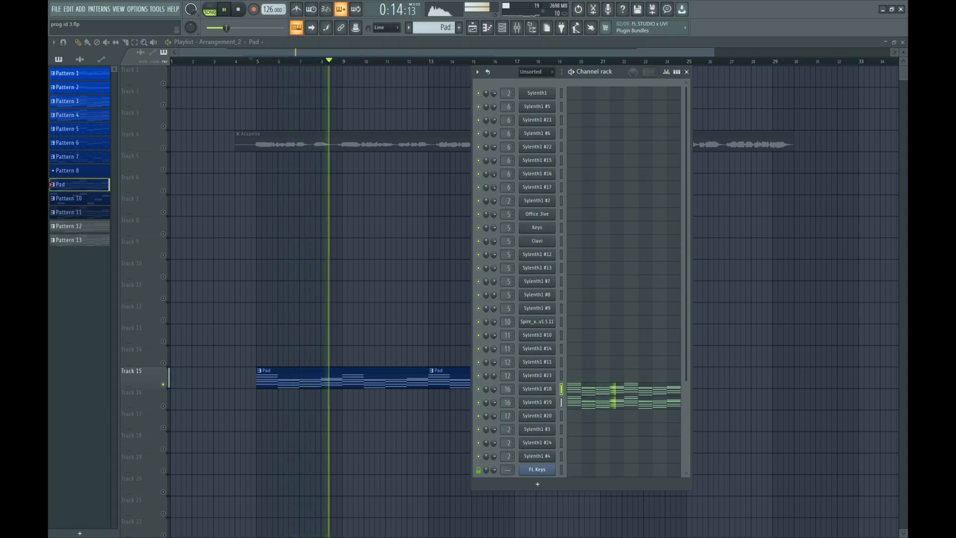
pyautogui.press('space')
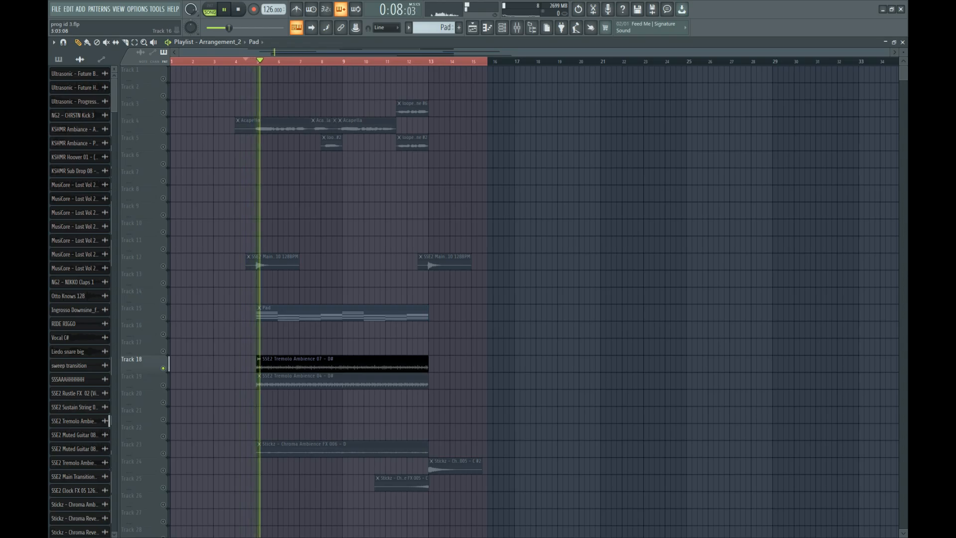
# Solo tracks 19, 23 and 25 in turn to hear the tremolo ambience, Chroma ambience and reverse effect clips.
pyautogui.rightClick(163, 385)
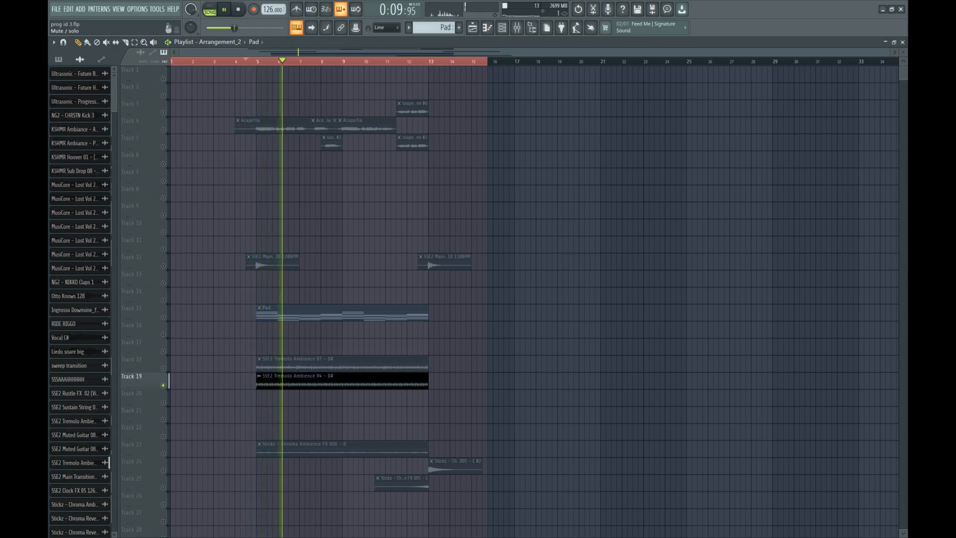
pyautogui.rightClick(163, 454)
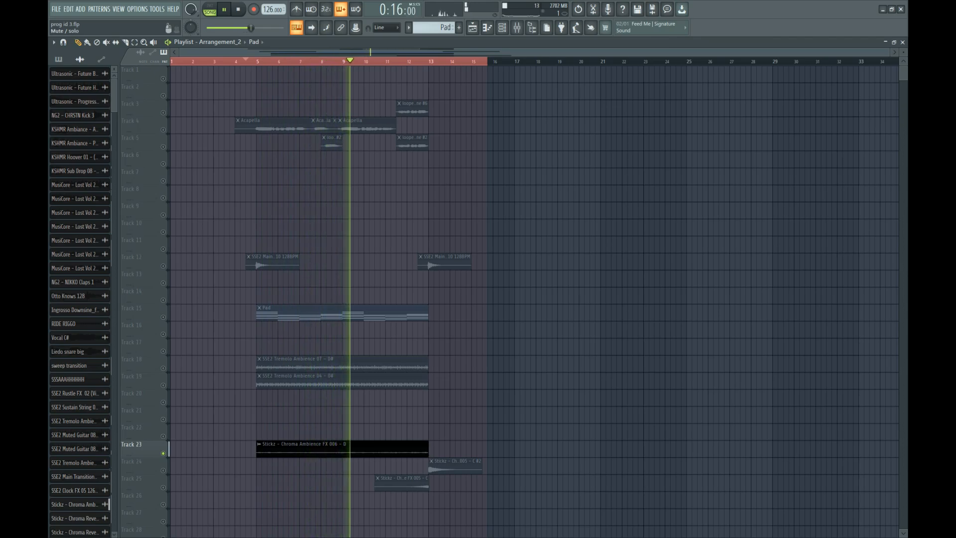
pyautogui.rightClick(163, 487)
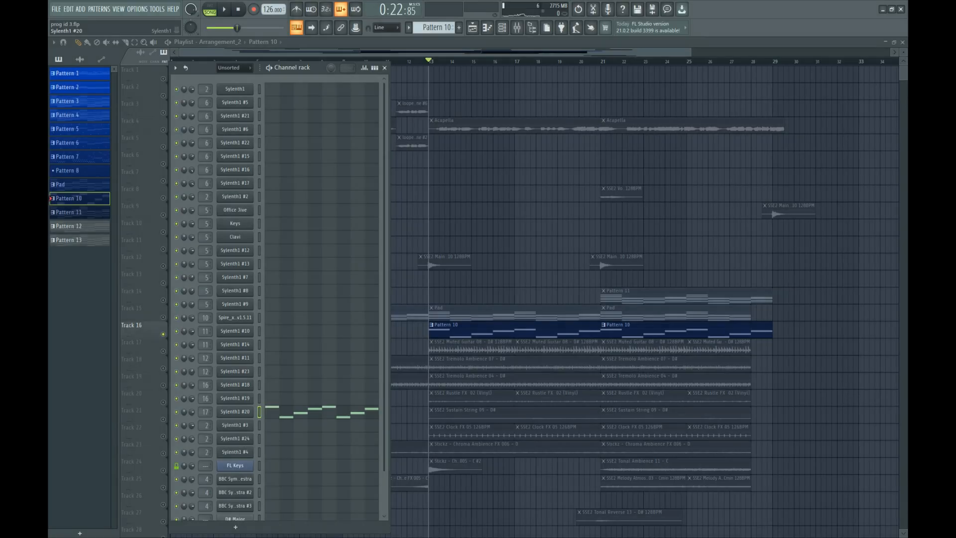
# Inspect Pattern 10's Sylenth1 #20 bass instrument with the MusiCore Bass - Fresh preset and listen to it play.
pyautogui.click(208, 288)
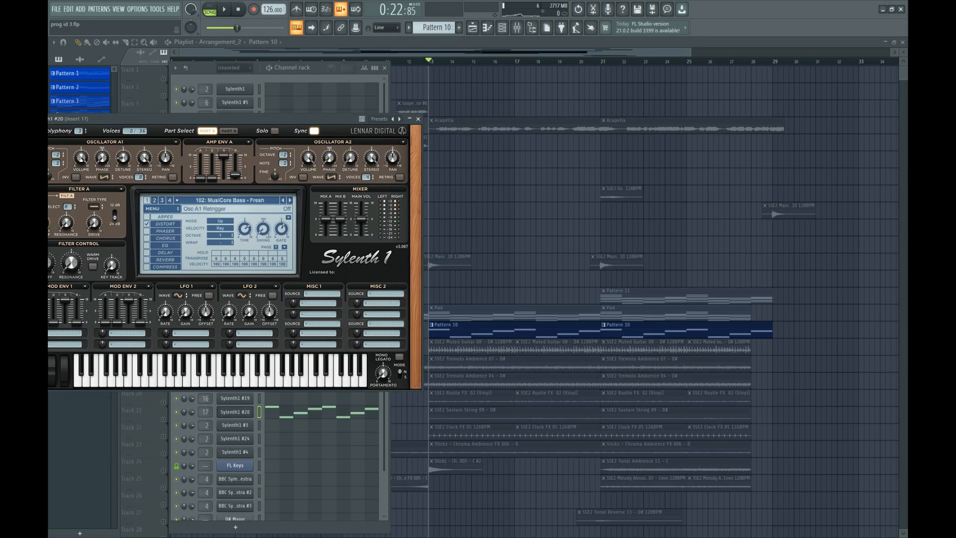
pyautogui.press('space')
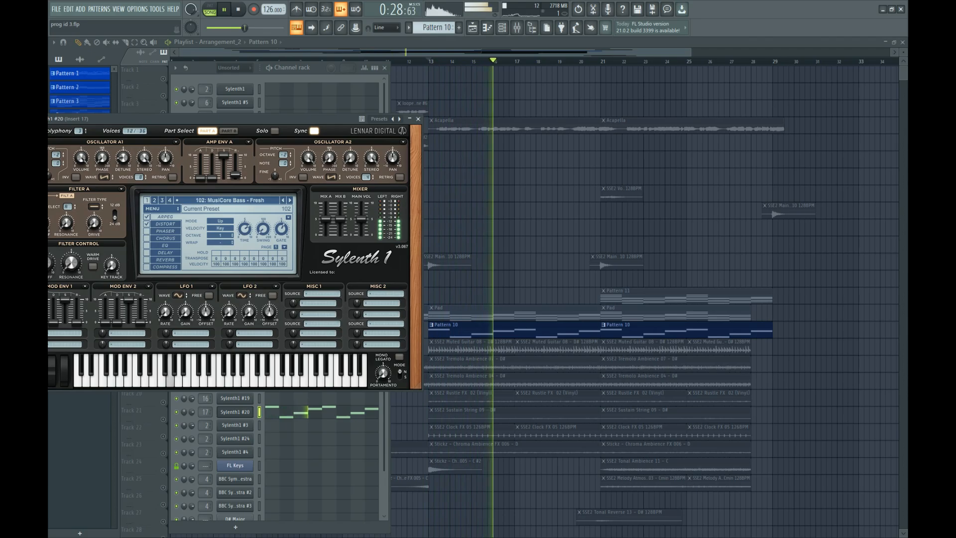
pyautogui.press('space')
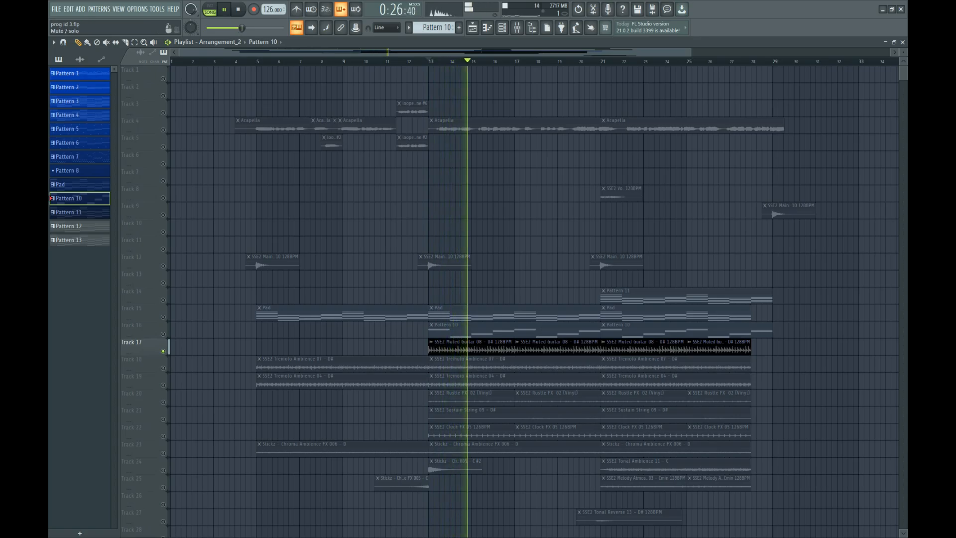
# Solo tracks 20, 21 and 22 together to hear their SSE2 layers, and audition the LABS #2 Arctic Swells sound in Pattern 11.
pyautogui.rightClick(163, 403)
pyautogui.click(163, 420)
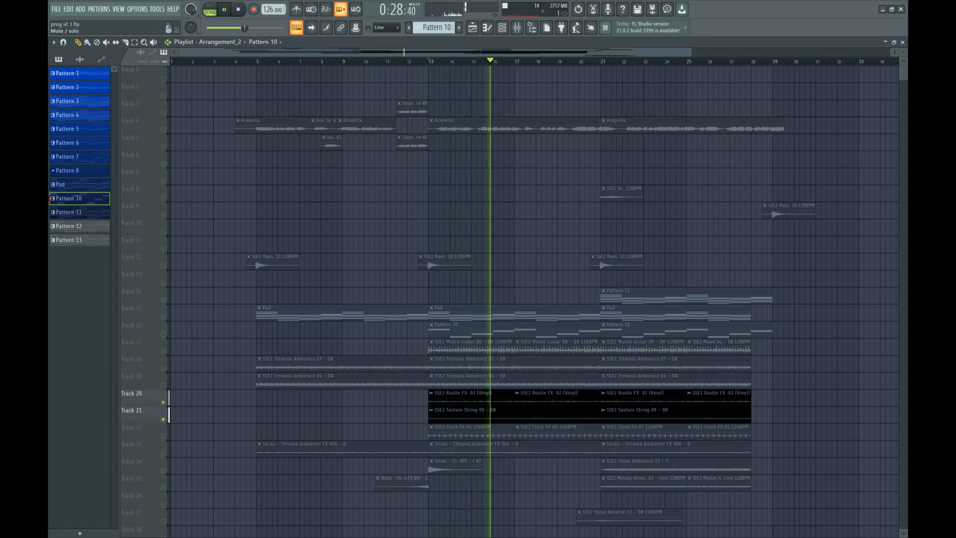
pyautogui.click(163, 436)
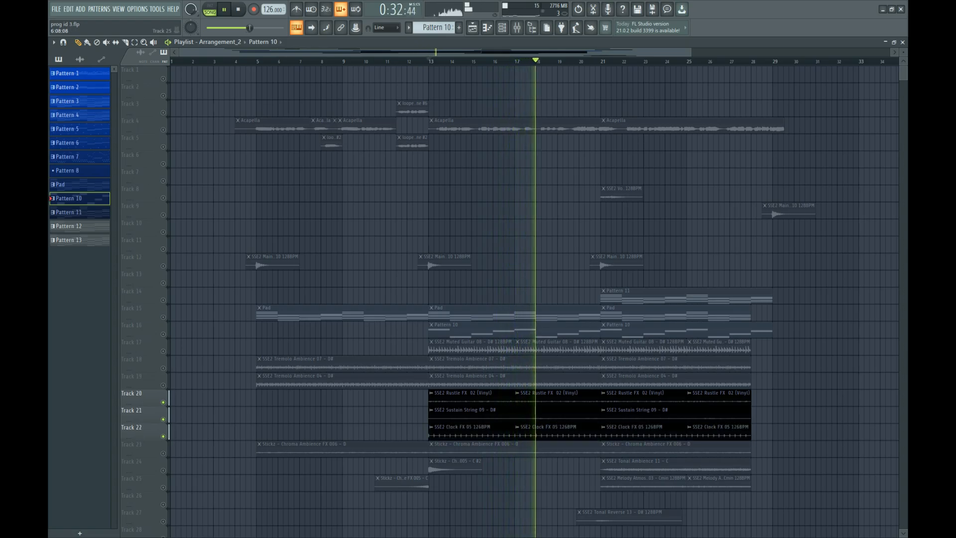
pyautogui.scroll(-6, 536, 302)
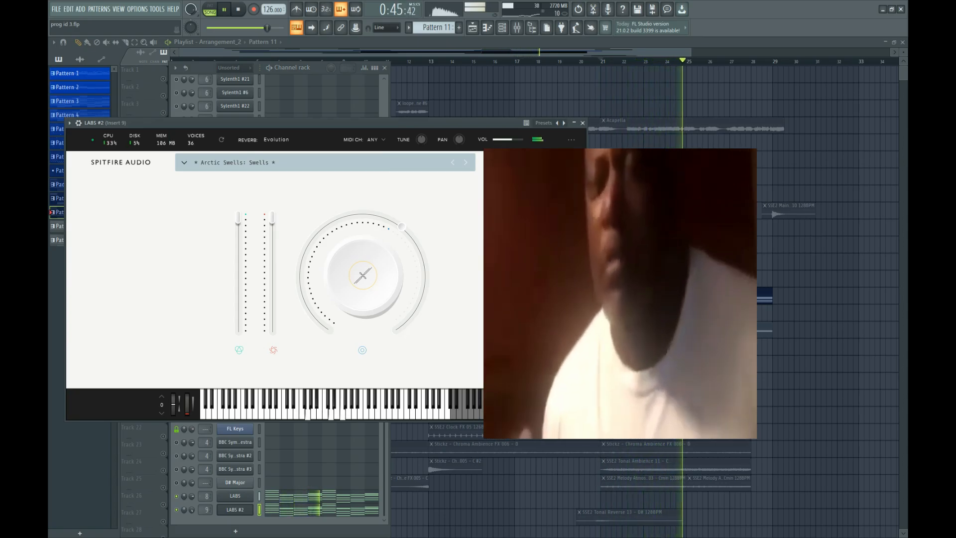
pyautogui.press('space')
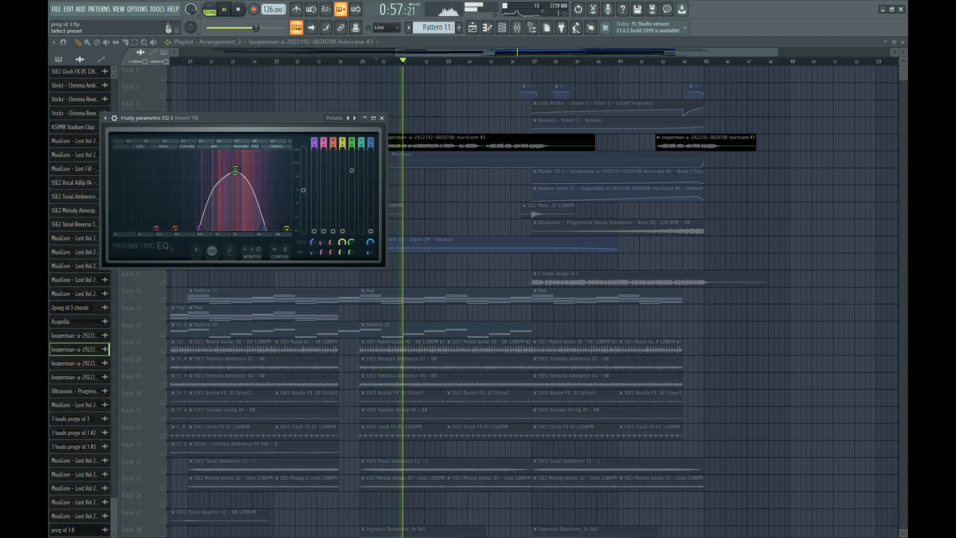
# Apply the Old Telephone preset to the Fruity Parametric EQ 2 on Insert 19 and close the equalizer.
pyautogui.click(334, 118)
pyautogui.click(357, 194)
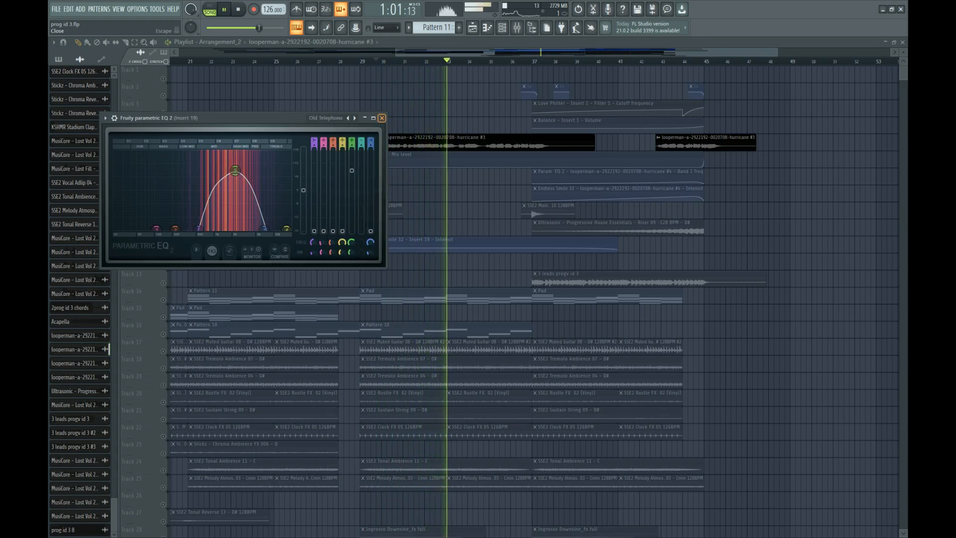
pyautogui.click(382, 118)
pyautogui.press('space')
# Solo tracks 14 and 16 together and play the Pad and Pattern 10 section from bar 29.
pyautogui.rightClick(163, 299)
pyautogui.hscroll(-1, 360, 61)
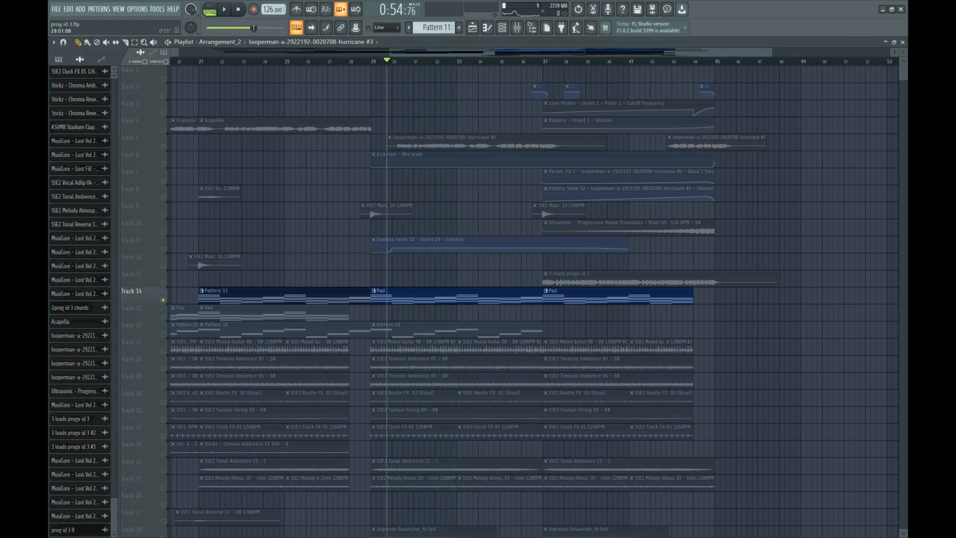
pyautogui.click(163, 334)
pyautogui.press('space')
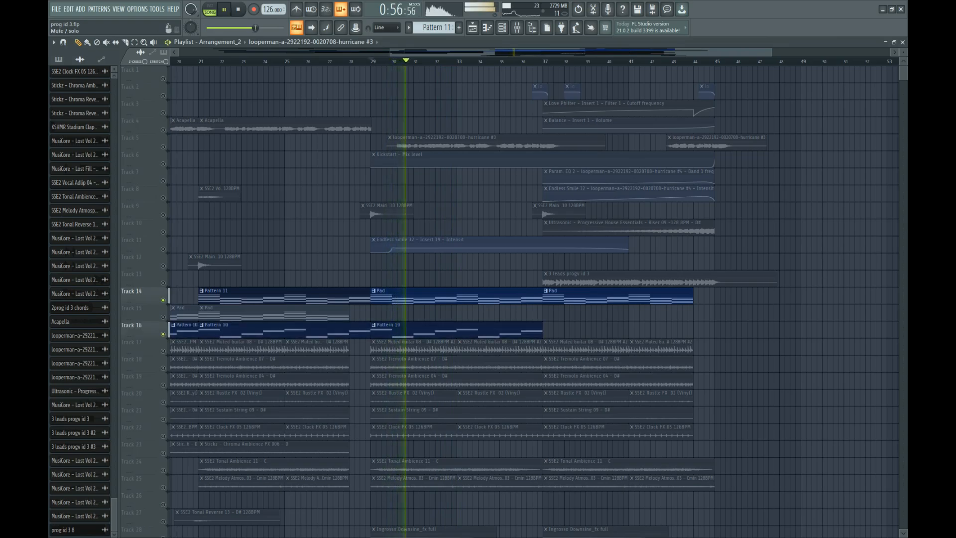
# Make tracks 17 to 25, 28 and 29 the only audible tracks and play their layers together from bar 29.
pyautogui.click(163, 470)
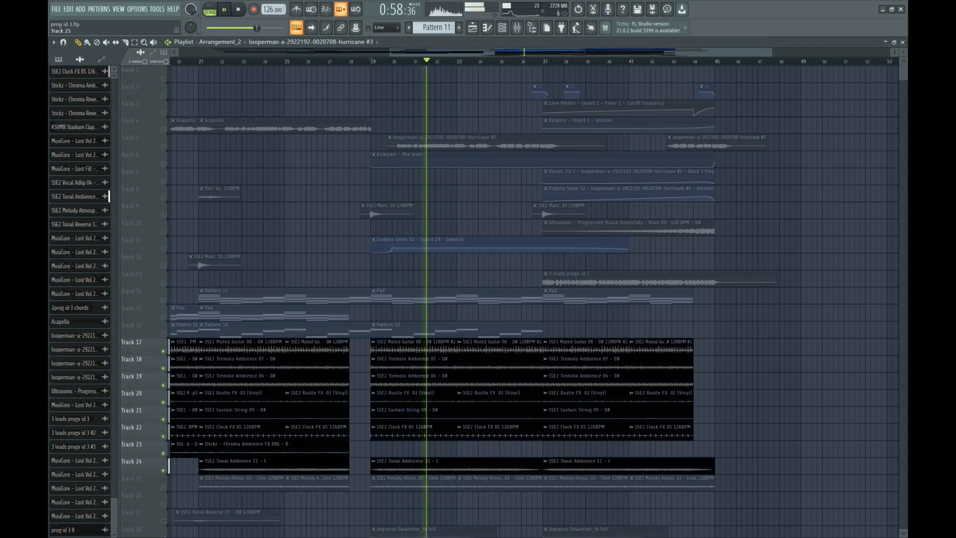
pyautogui.click(163, 488)
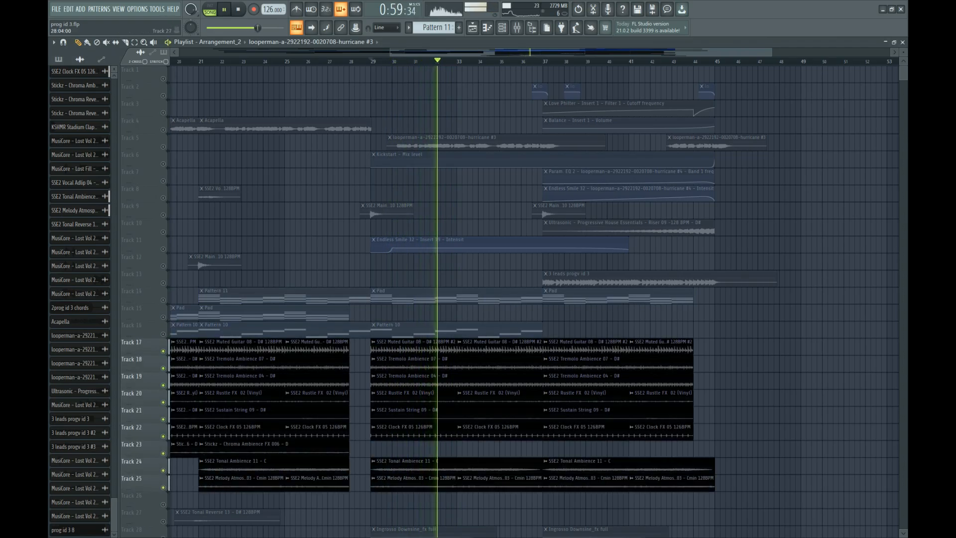
pyautogui.scroll(-1, 366, 512)
pyautogui.scroll(-6, 355, 511)
pyautogui.press('space')
pyautogui.click(163, 334)
pyautogui.click(162, 351)
pyautogui.press('space')
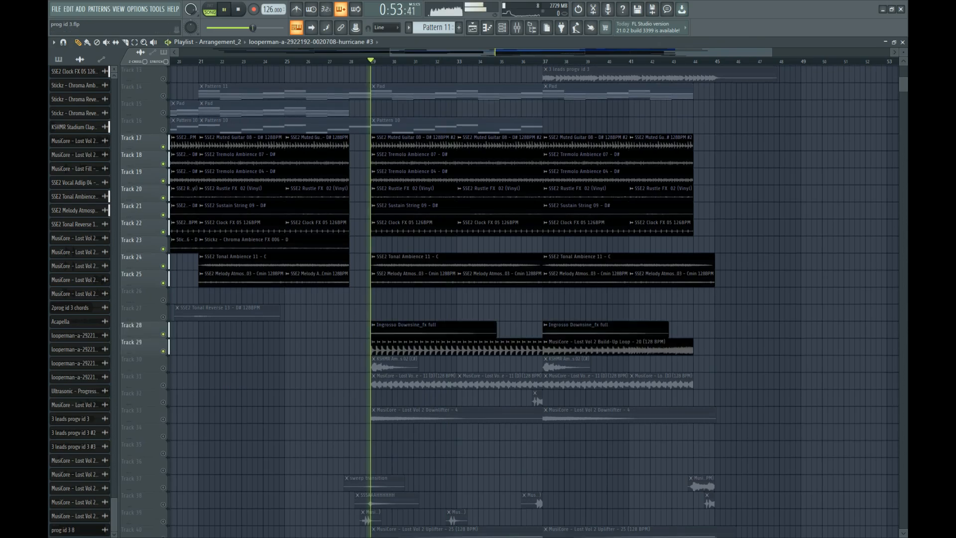
# Solo track 30's KSHMR hits and the MusiCore loop on track 31 in turn, replaying each from bar 29.
pyautogui.click(163, 368)
pyautogui.rightClick(163, 368)
pyautogui.click(163, 368)
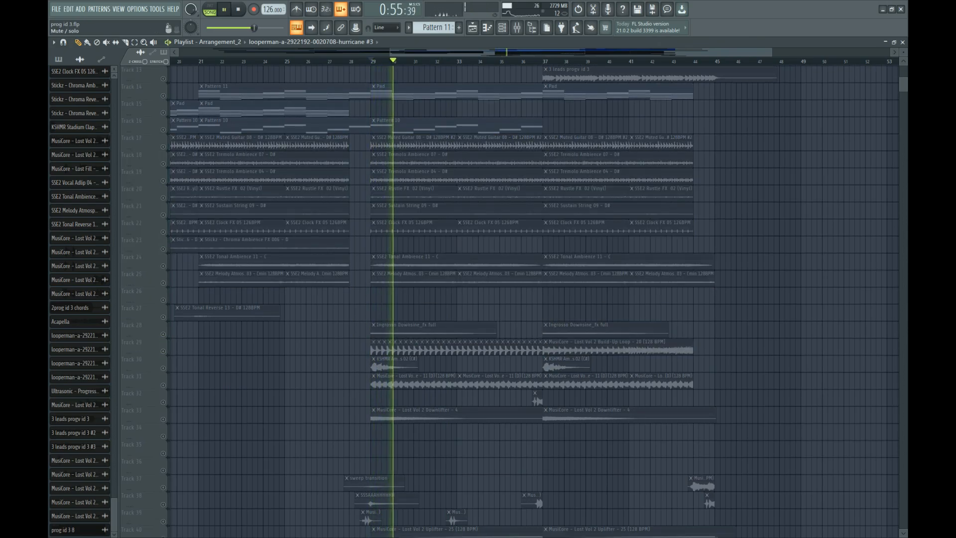
pyautogui.press('space')
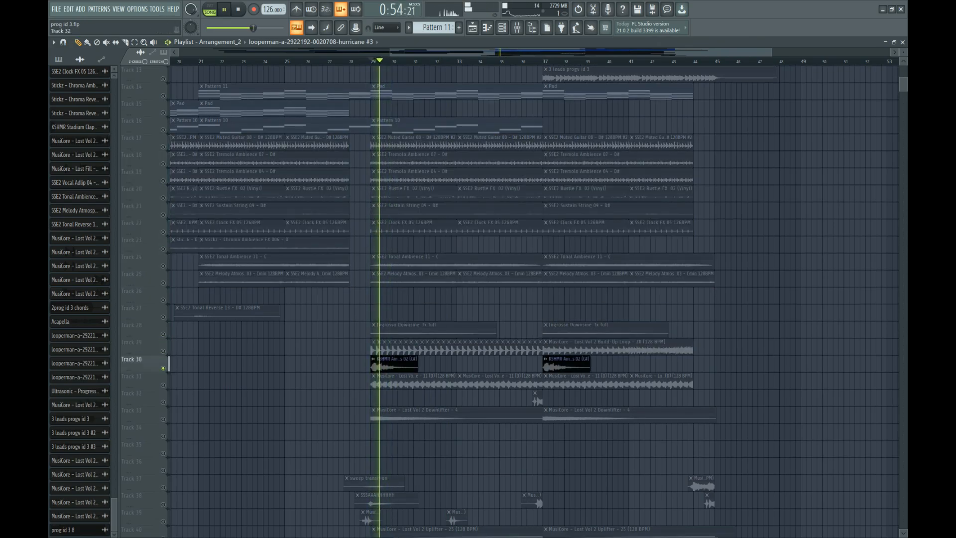
pyautogui.rightClick(163, 385)
pyautogui.press('space')
# Solo the MusiCore Downlifter on track 33 and add the Ingrosso effect on track 28 to the playback.
pyautogui.rightClick(163, 418)
pyautogui.press('space')
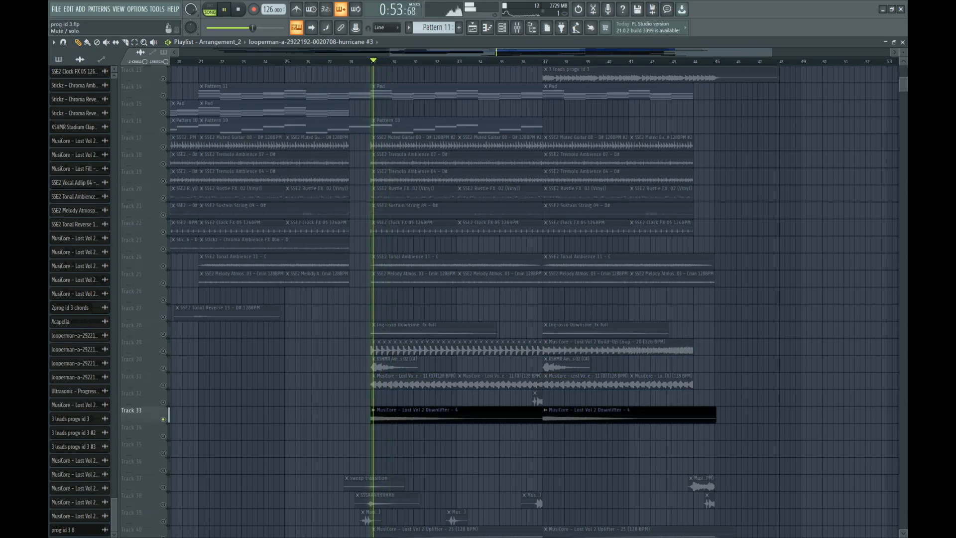
pyautogui.click(163, 334)
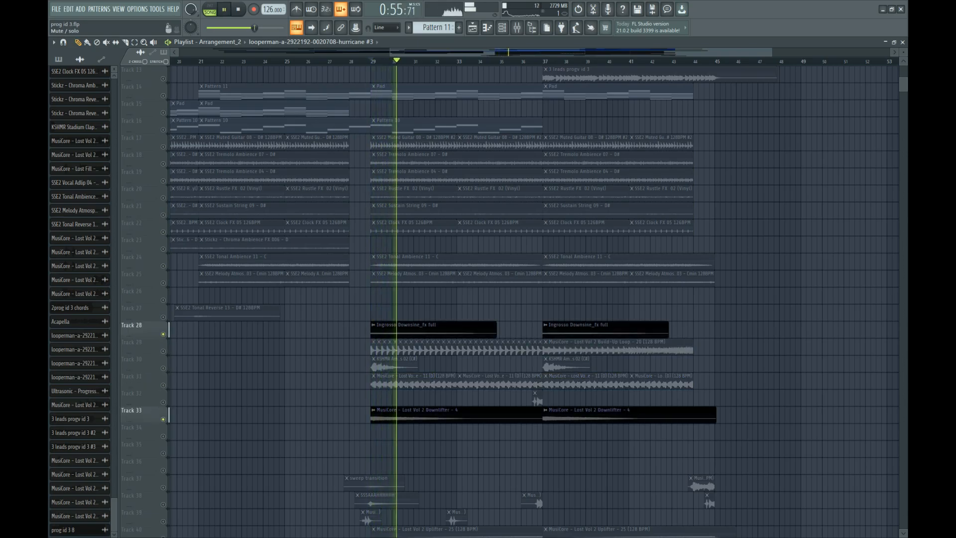
# Solo the sweep transition on track 37 and the transition effects on track 38 in turn, replaying each.
pyautogui.scroll(-2, 163, 419)
pyautogui.rightClick(162, 419)
pyautogui.press('space')
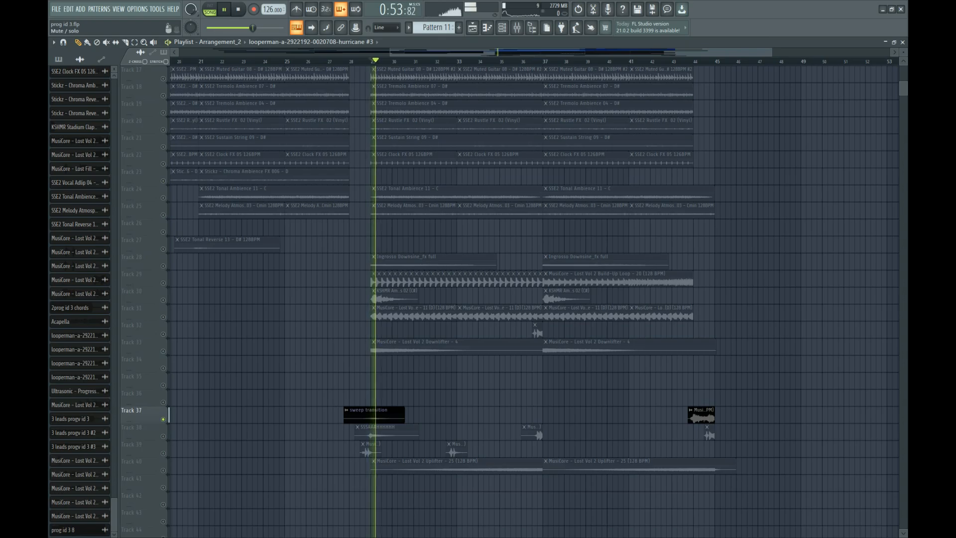
pyautogui.press('space')
pyautogui.rightClick(163, 436)
pyautogui.press('space')
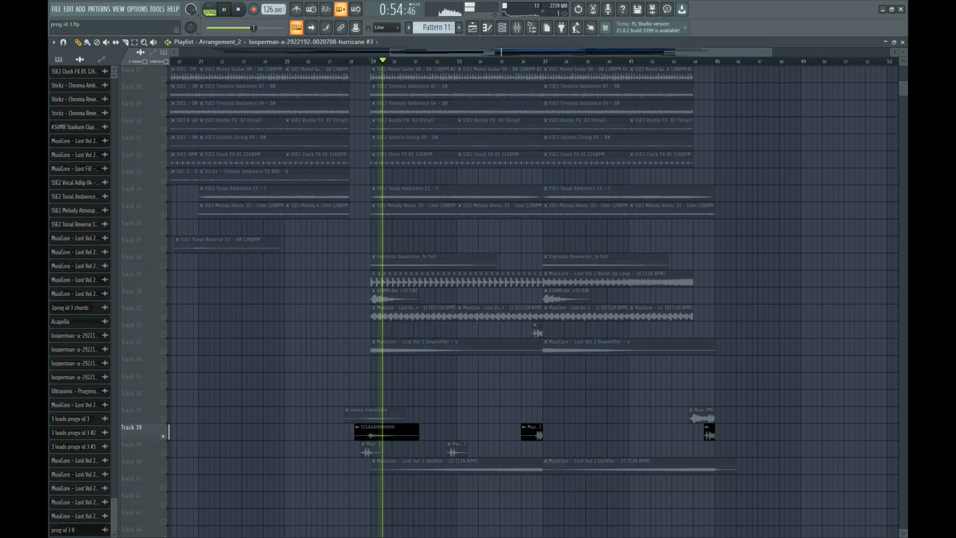
# Solo the MusiCore Uplifter on track 40, and audition tracks 38 and 32 together for the fills before bar 37.
pyautogui.rightClick(162, 470)
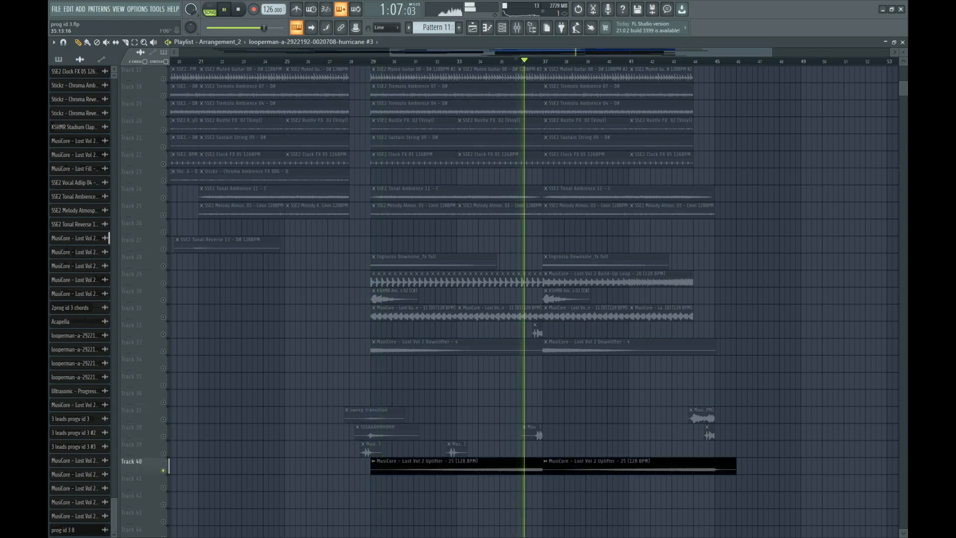
pyautogui.rightClick(163, 436)
pyautogui.click(163, 335)
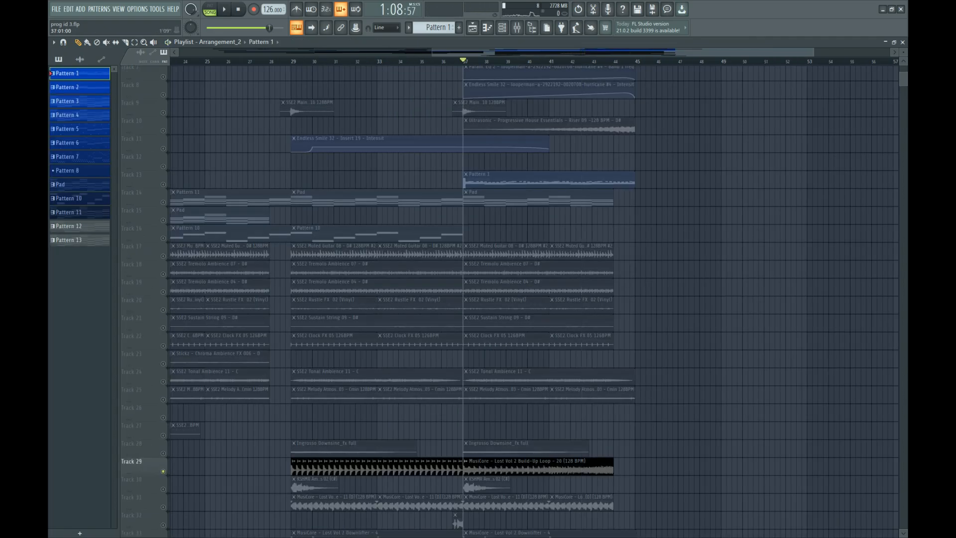
# Play the soloed MusiCore Build-Up Loop on track 29 from bar 37 and look over the surrounding tracks.
pyautogui.press('space')
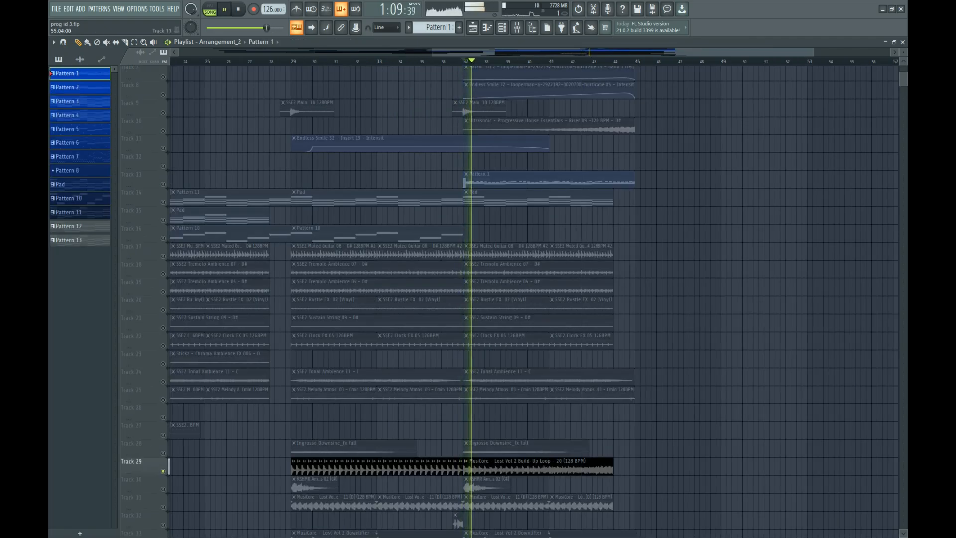
pyautogui.scroll(-3, 533, 299)
pyautogui.scroll(-6, 533, 299)
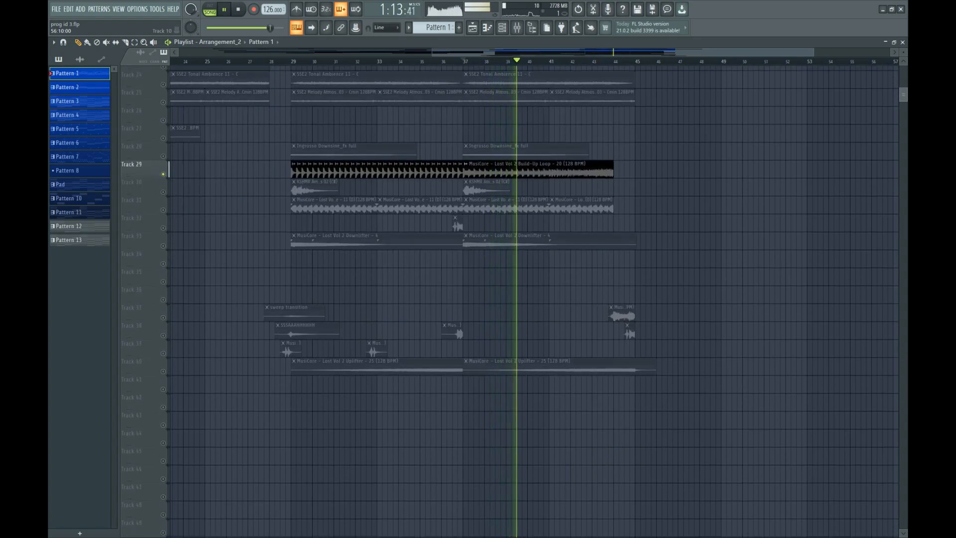
pyautogui.scroll(3, 532, 299)
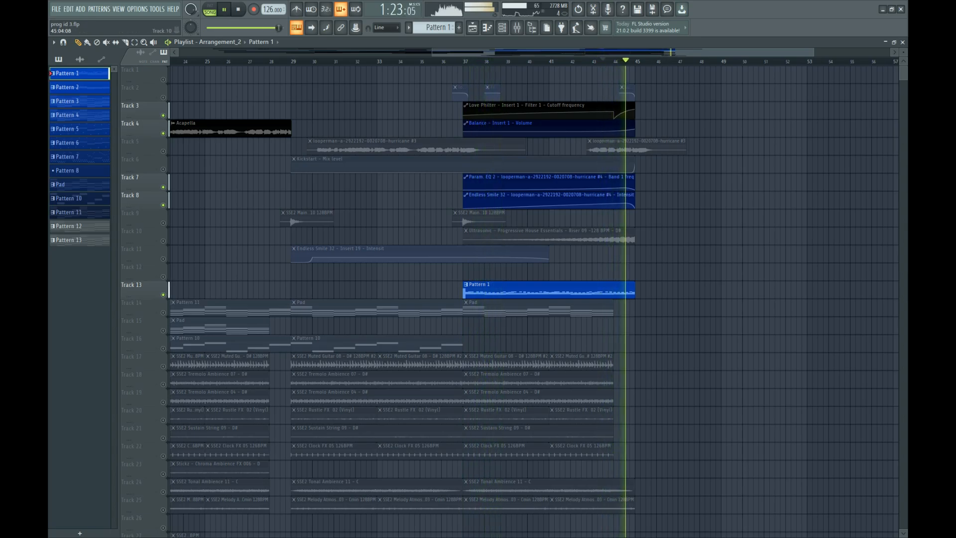
# Stop the build-up playback, play the Drop Leads pattern, and solo its BBC Symphony Orchestra string channels in turn.
pyautogui.press('space')
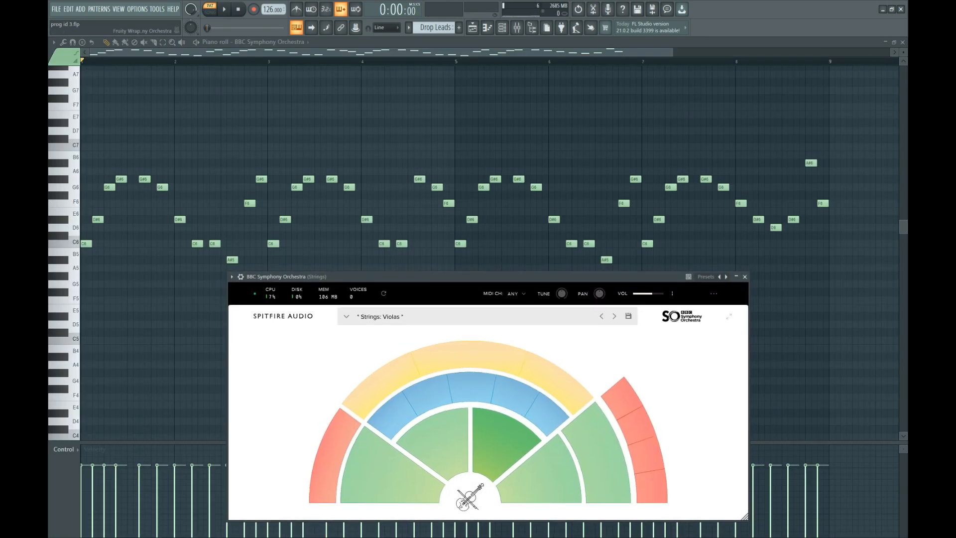
pyautogui.press('space')
pyautogui.press('F6')
pyautogui.press('space')
pyautogui.rightClick(511, 394)
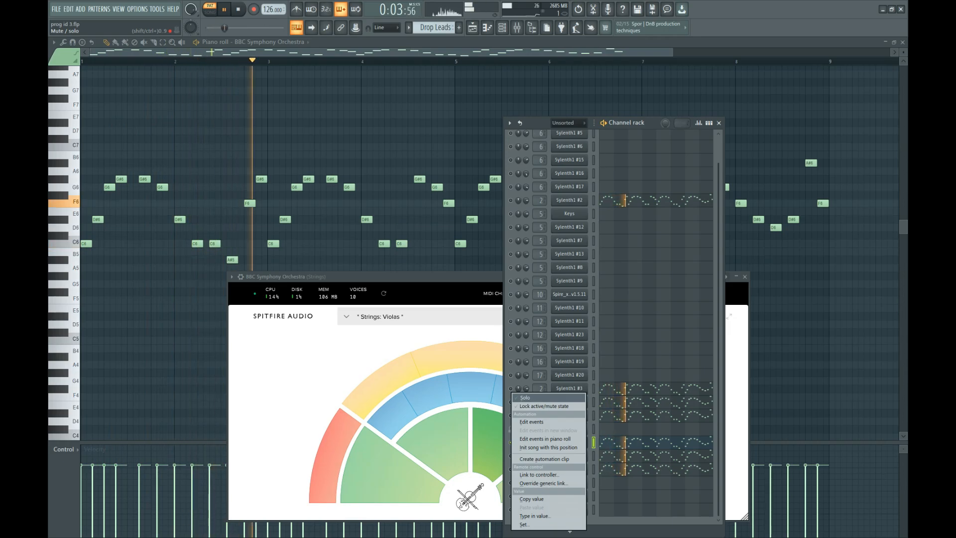
pyautogui.click(524, 397)
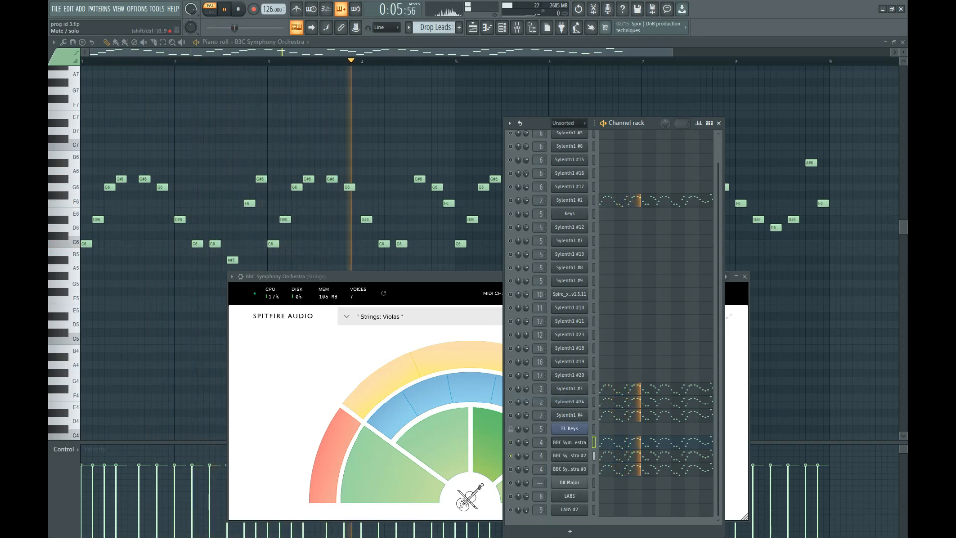
pyautogui.rightClick(511, 393)
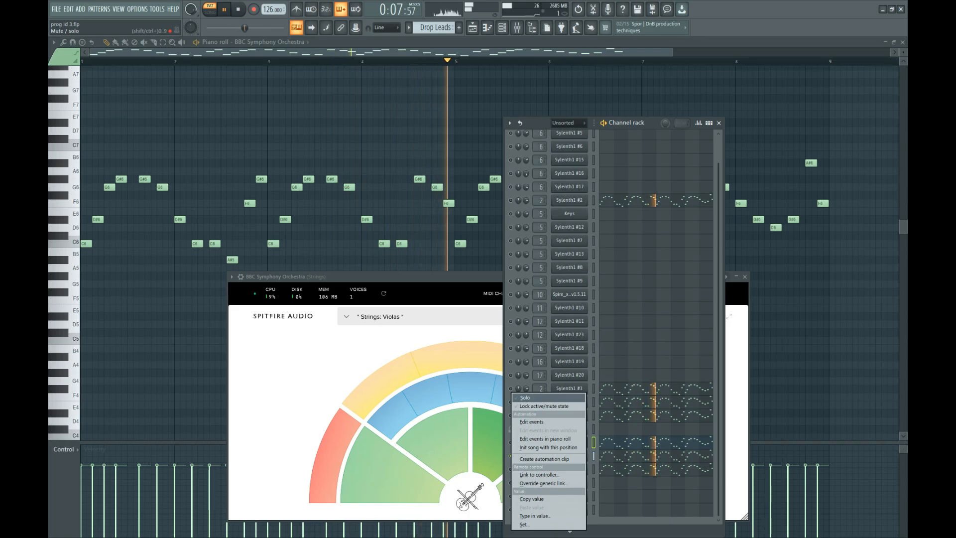
pyautogui.click(524, 397)
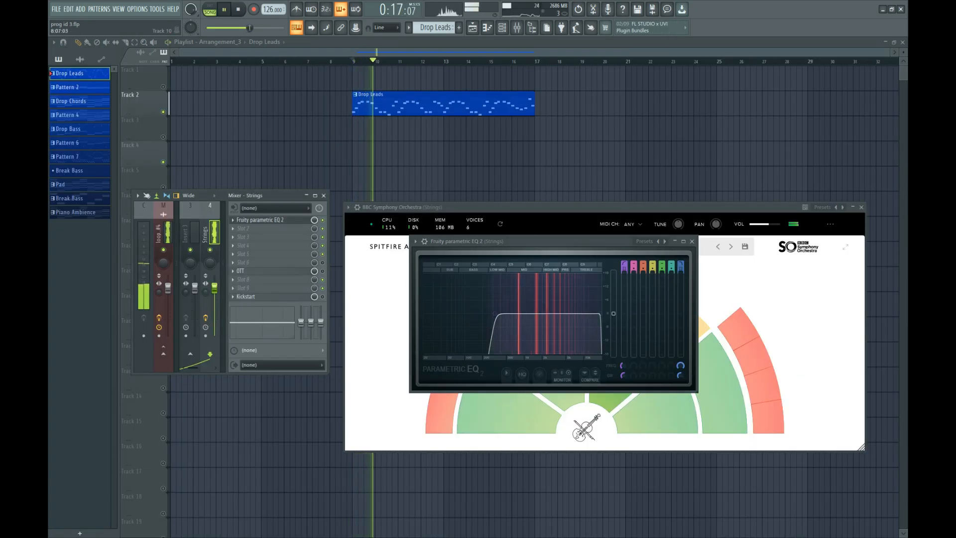
# Bring OTT and Kickstart into the Strings mixer track's effect chain, inspect both plugins, and close the effect windows.
pyautogui.click(259, 271)
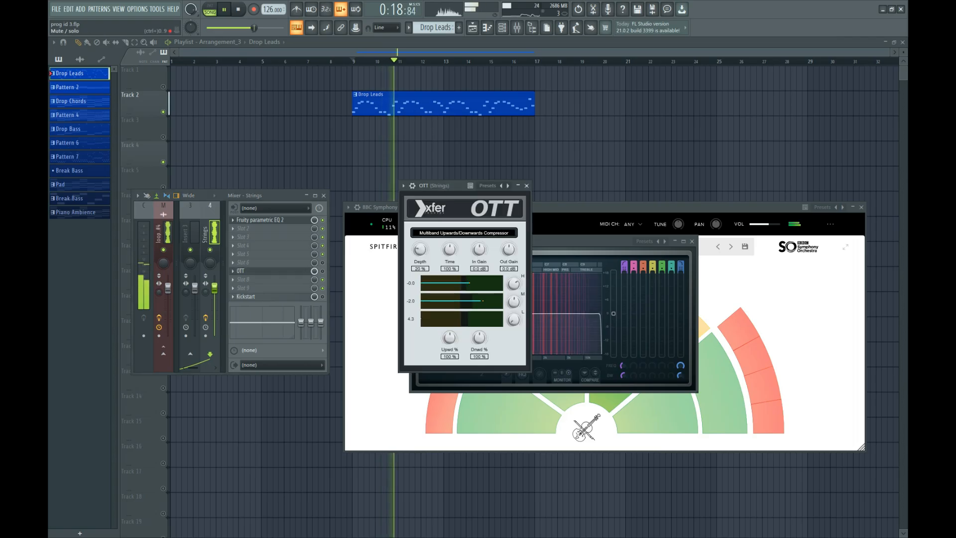
pyautogui.click(323, 271)
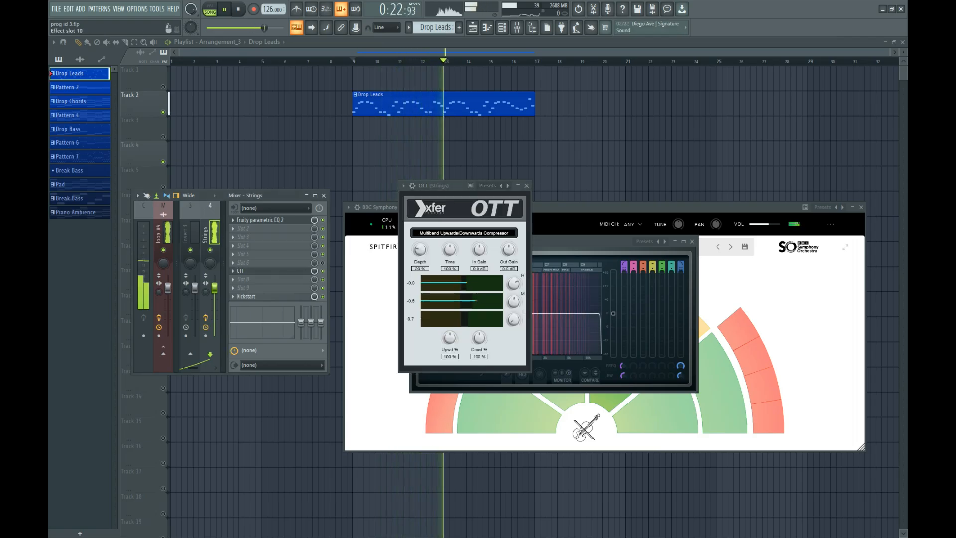
pyautogui.click(259, 296)
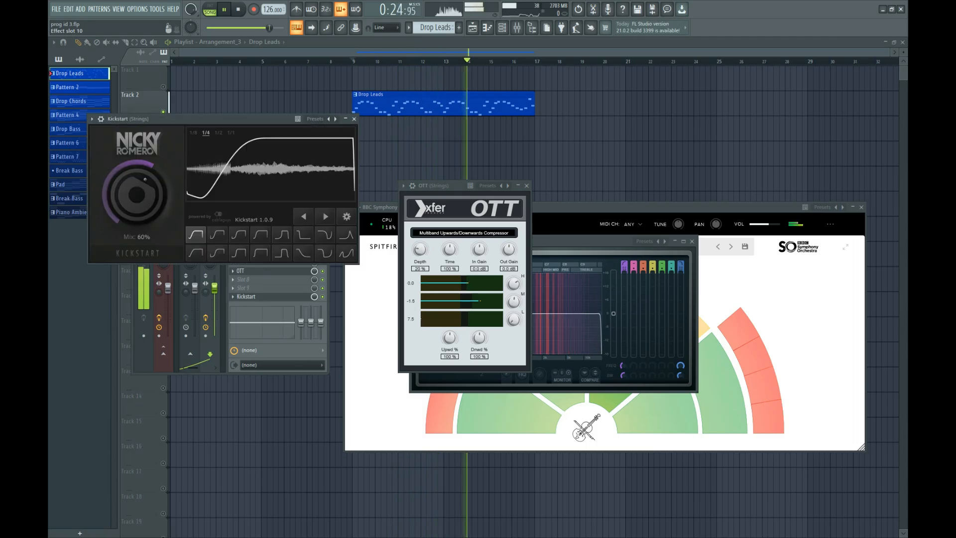
pyautogui.click(355, 119)
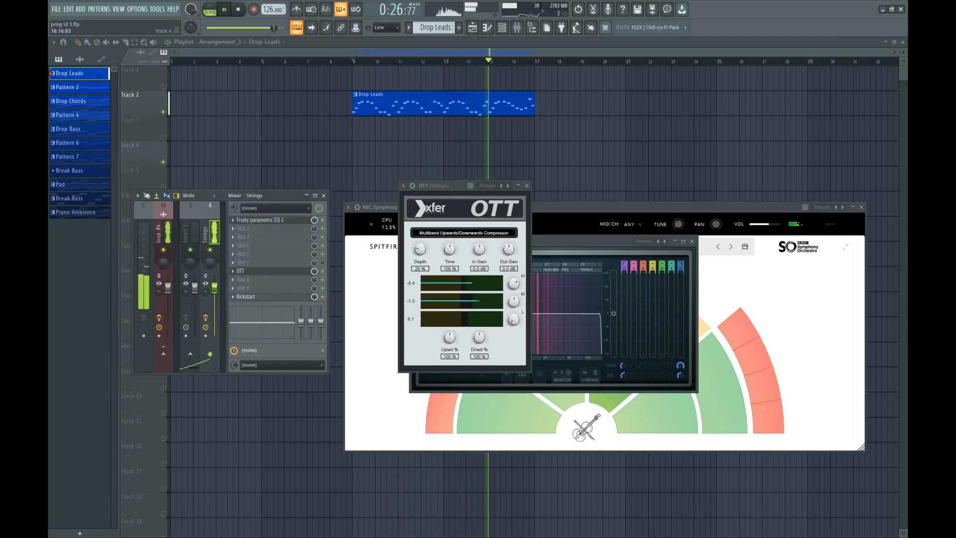
pyautogui.click(526, 185)
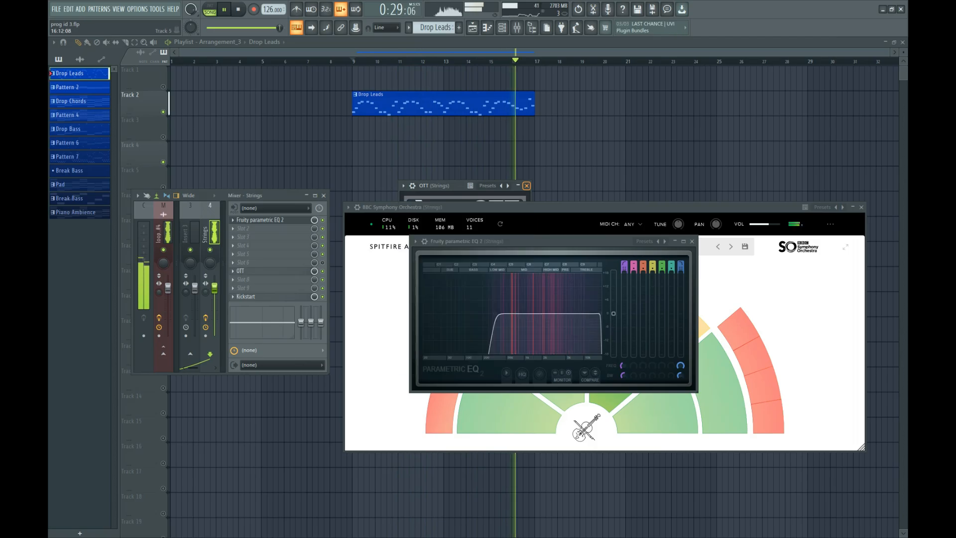
pyautogui.click(692, 241)
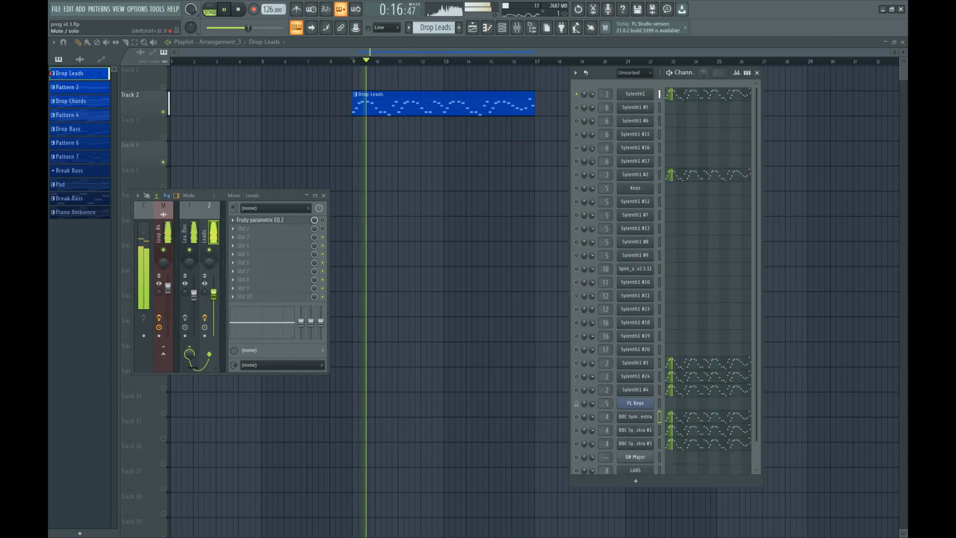
# Solo the lead layers Sylenth1 #2, #3, #24 and #4 one after another while Drop Leads plays.
pyautogui.rightClick(577, 175)
pyautogui.click(591, 181)
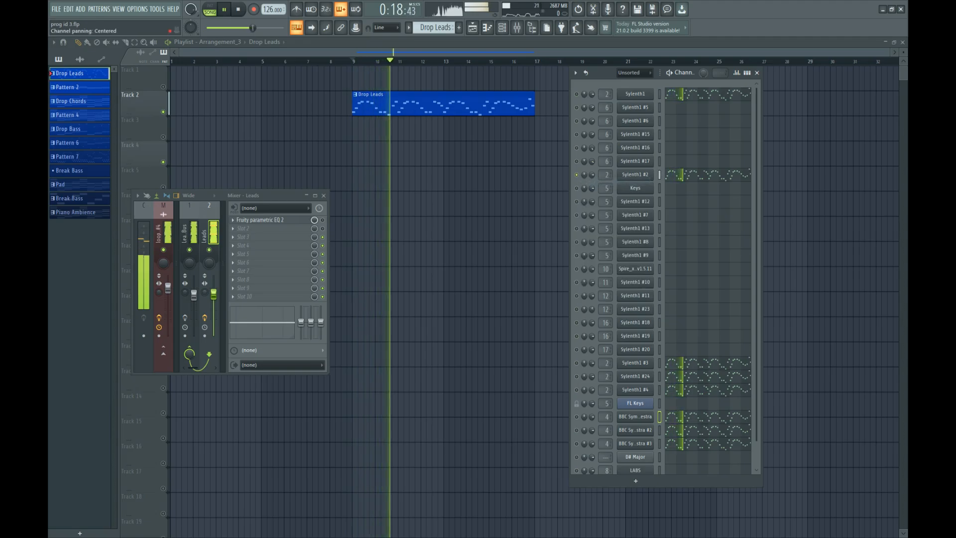
pyautogui.rightClick(577, 363)
pyautogui.click(591, 370)
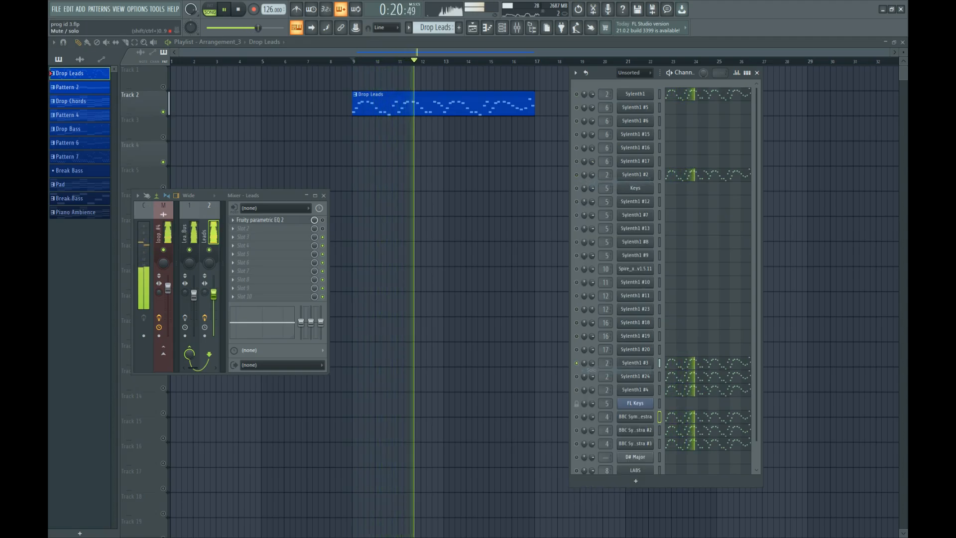
pyautogui.rightClick(576, 374)
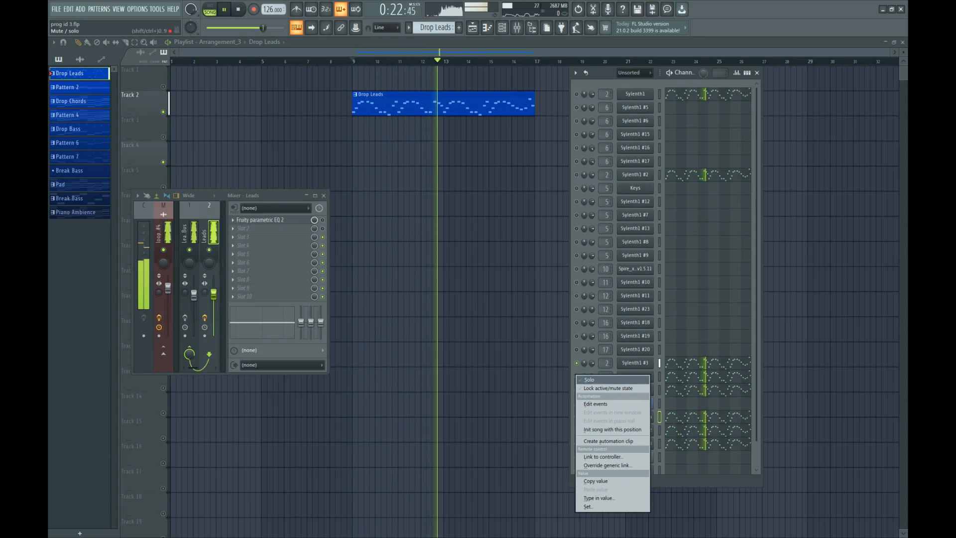
pyautogui.click(590, 380)
pyautogui.rightClick(576, 390)
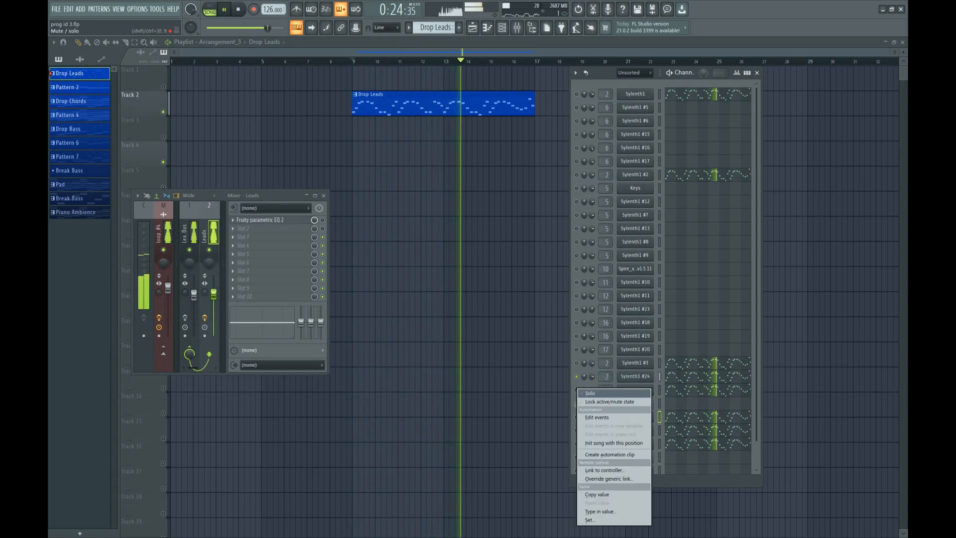
pyautogui.click(591, 397)
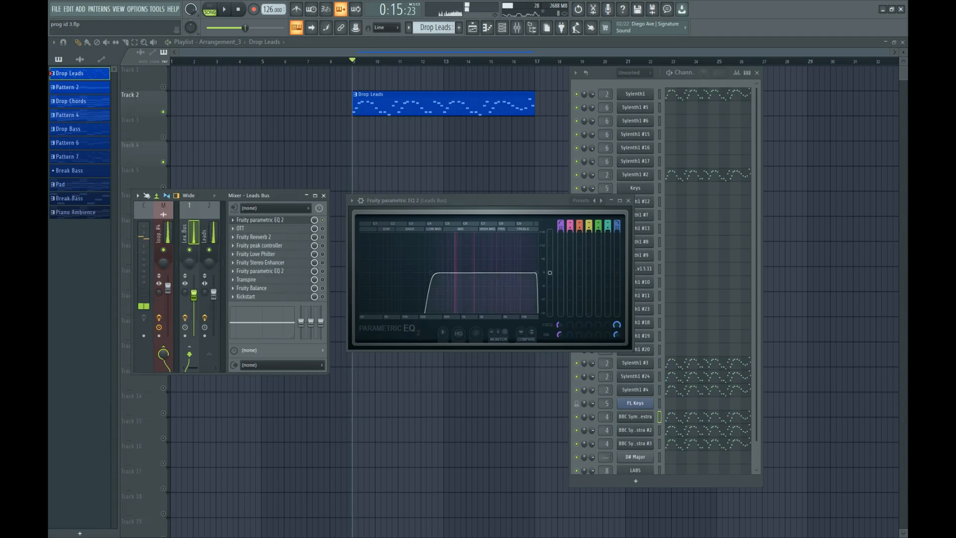
# Replay Drop Leads through Fruity parametric EQ 2 on the Leads Bus and inspect its OTT settings.
pyautogui.press('space')
pyautogui.press('space')
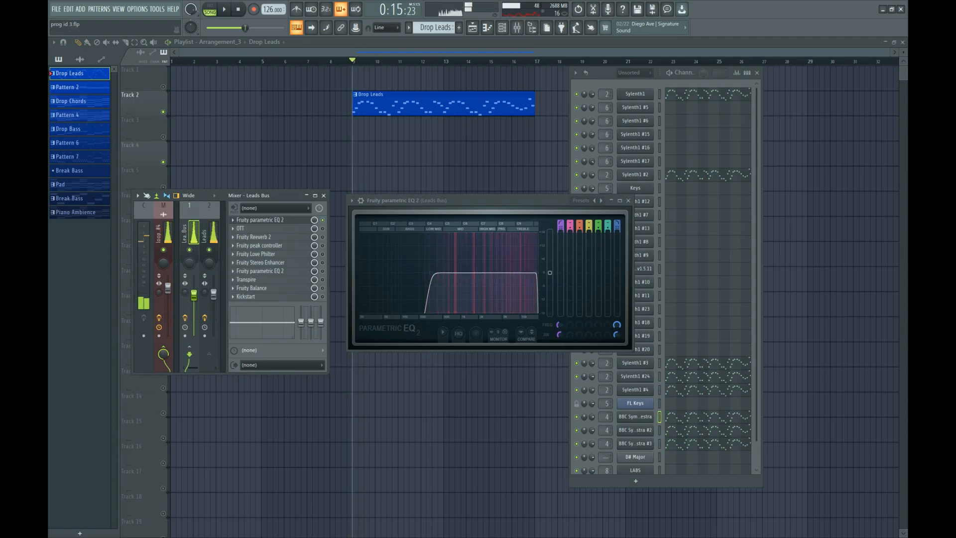
pyautogui.click(269, 228)
pyautogui.press('space')
pyautogui.press('space')
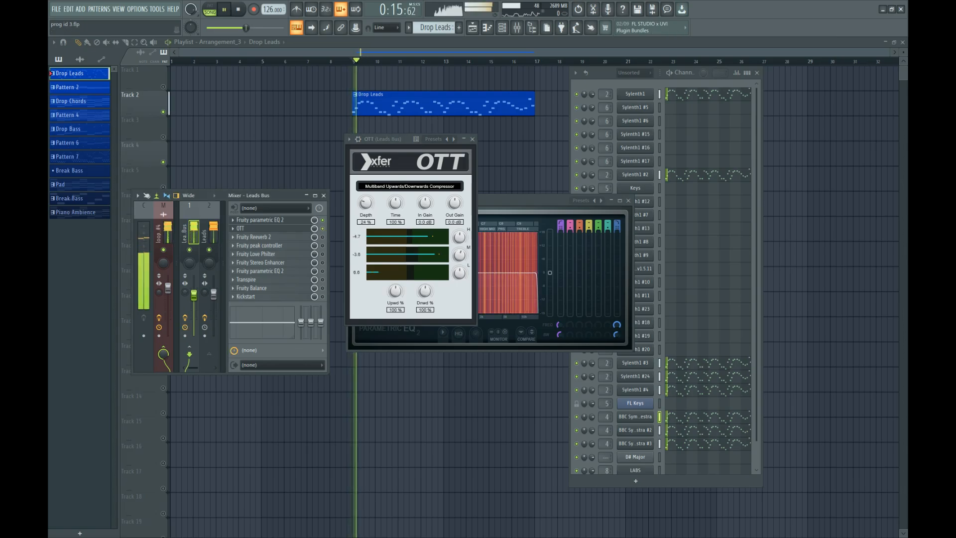
# Audition Drop Leads with the reverb, peak controller, stereo enhancer and Transpire active on the Leads Bus.
pyautogui.press('space')
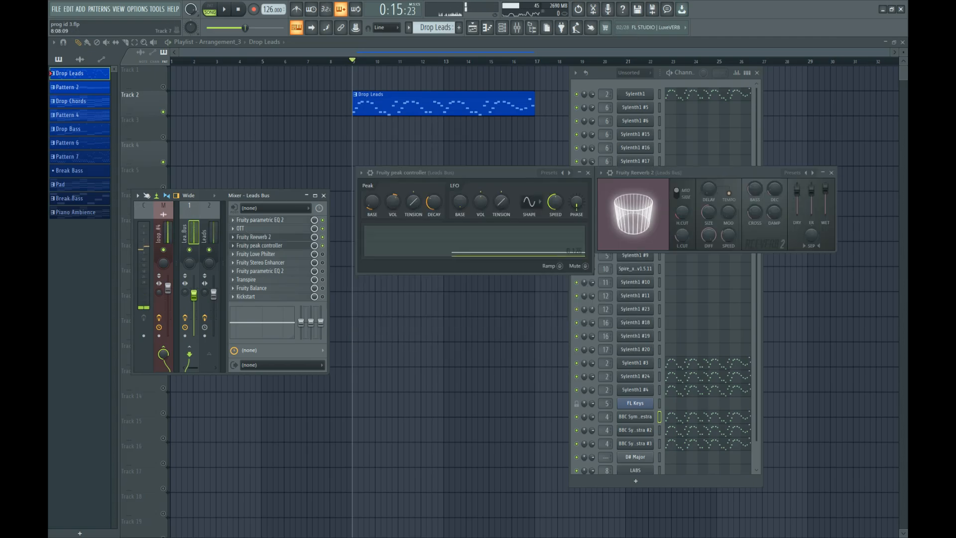
pyautogui.press('space')
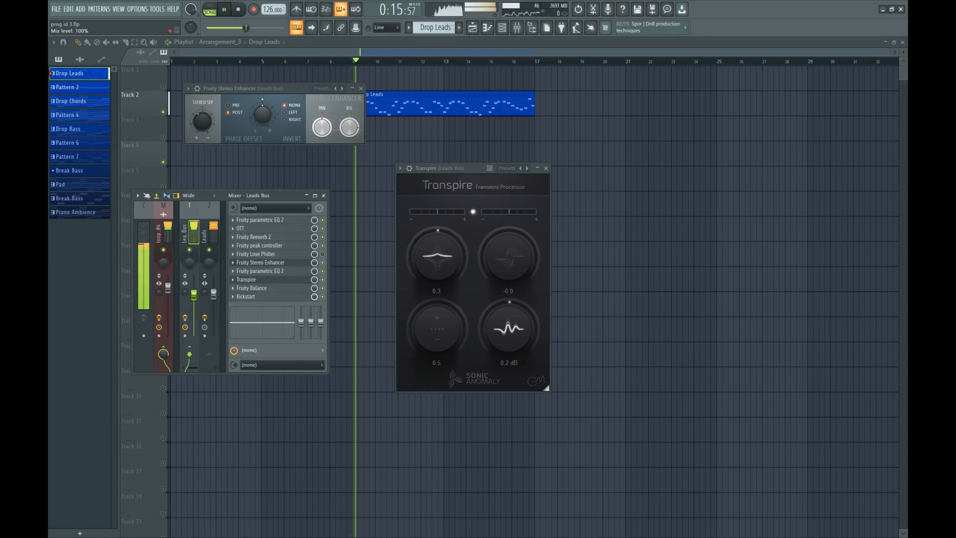
pyautogui.press('space')
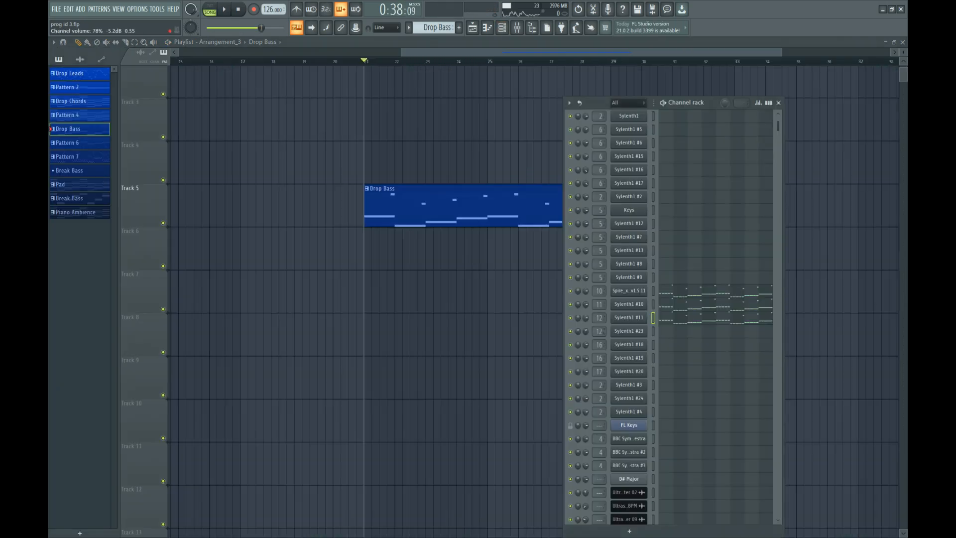
# Solo the Sylenth1 #11 sub in Drop Bass and inspect the sub track's parametric EQ and Kickstart during playback.
pyautogui.rightClick(570, 317)
pyautogui.click(585, 320)
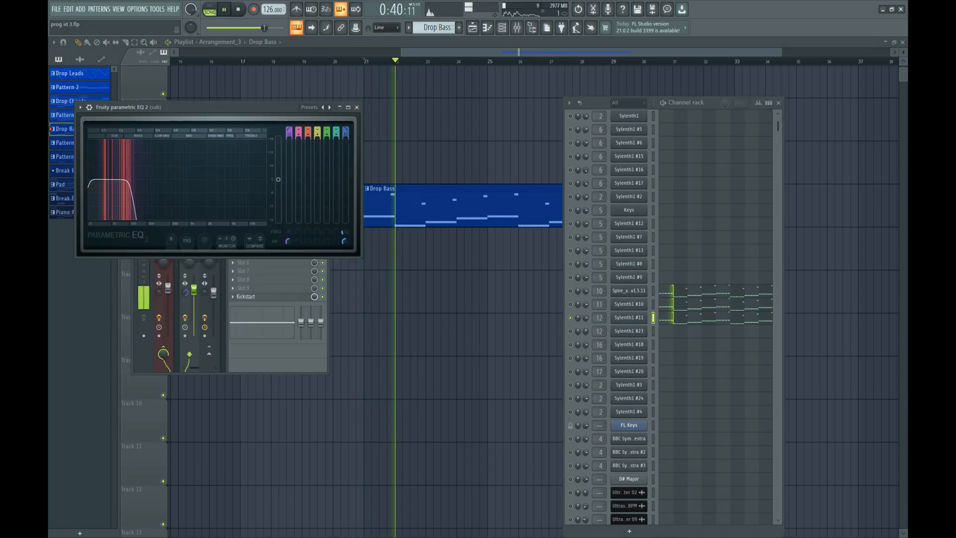
pyautogui.click(357, 107)
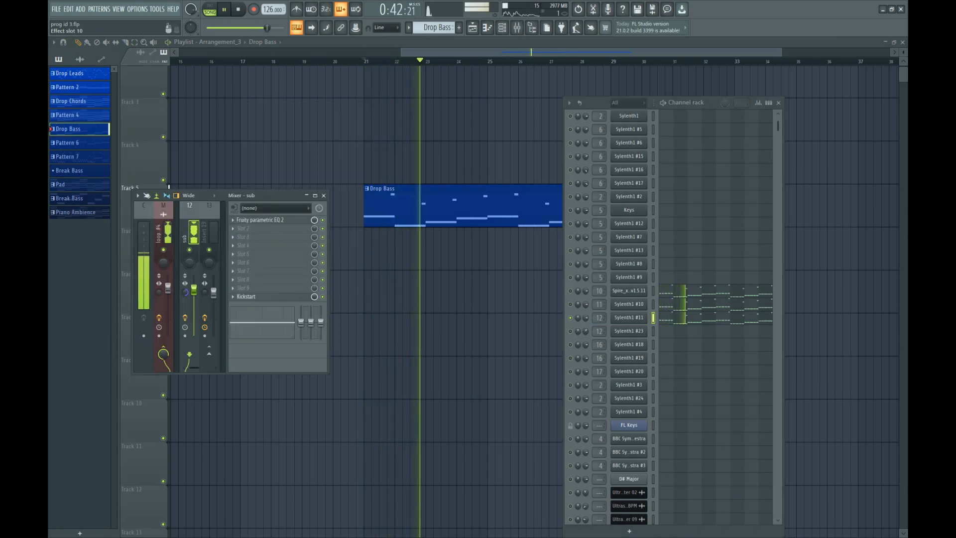
pyautogui.click(253, 297)
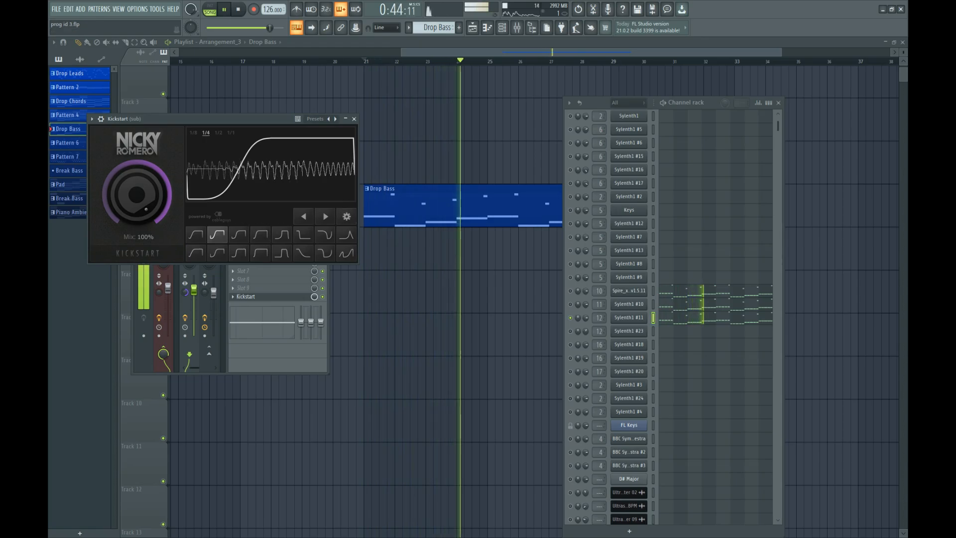
pyautogui.click(354, 119)
pyautogui.press('space')
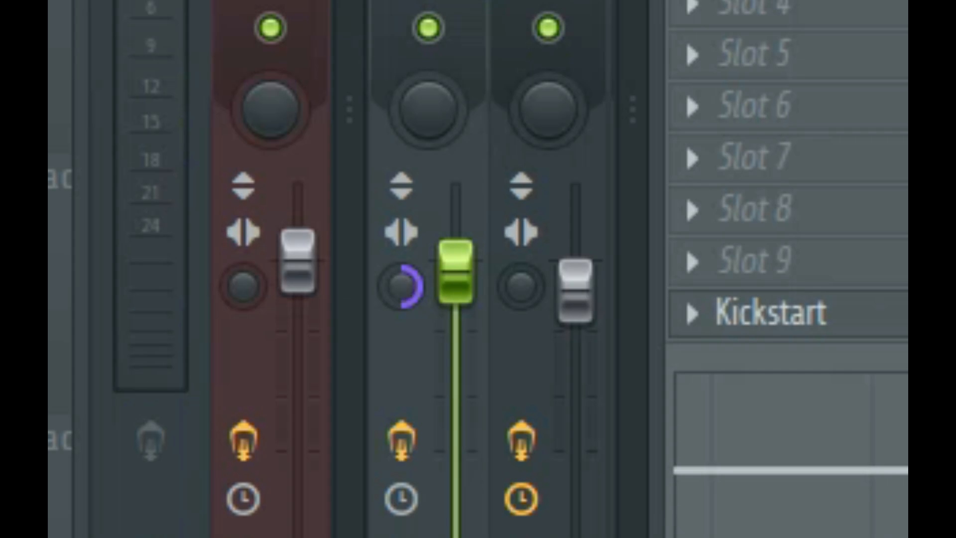
# Audition the soloed Sylenth1 #10 in Drop Bass and select the mid bass mixer track to view its effects.
pyautogui.scroll(2, 488, 269)
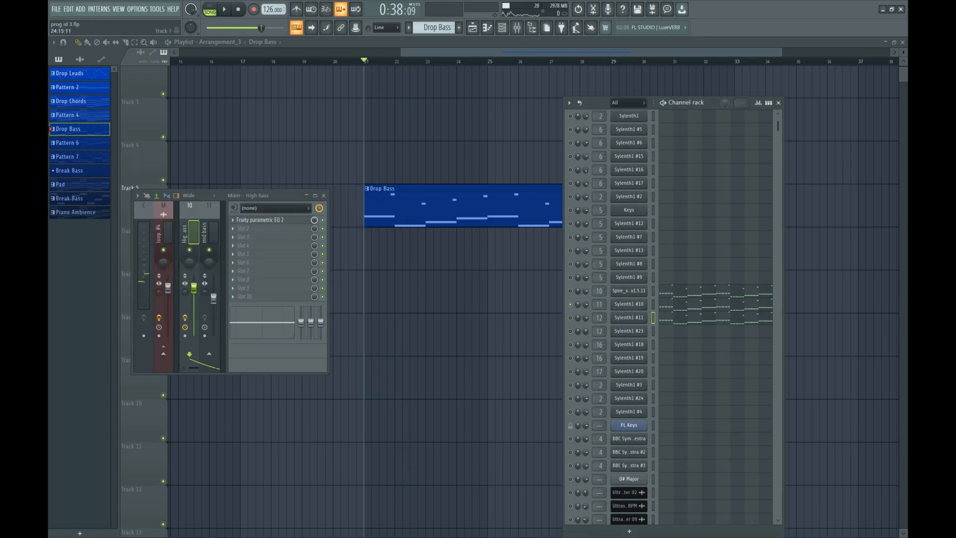
pyautogui.press('space')
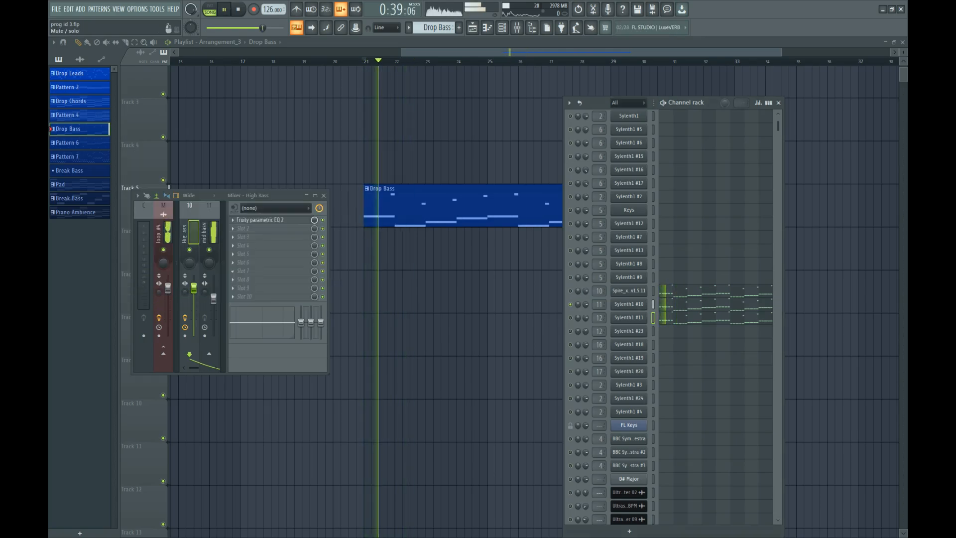
pyautogui.click(209, 234)
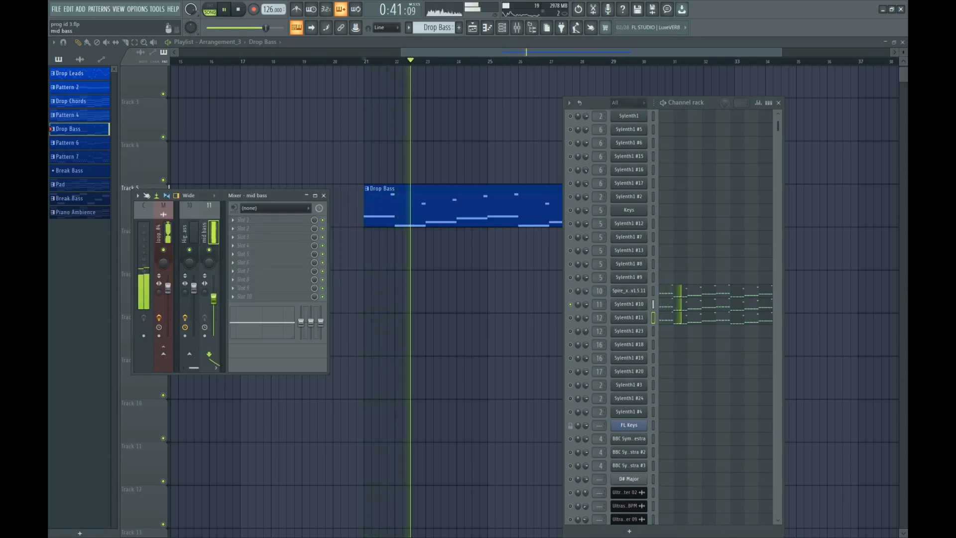
pyautogui.press('space')
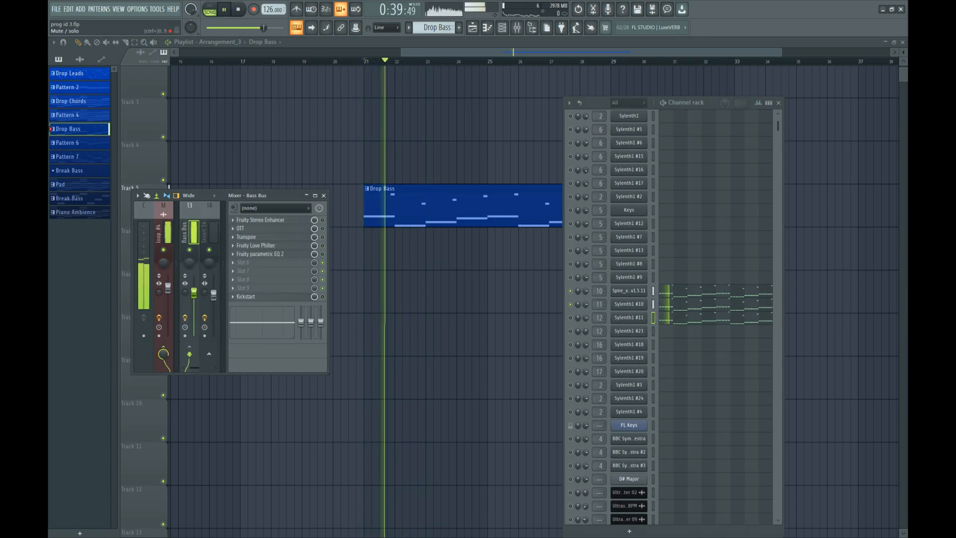
# Enable Fruity Stereo Enhancer on the Bass Bus, replay the bass with OTT added, and close both plugin windows.
pyautogui.click(322, 220)
pyautogui.click(260, 220)
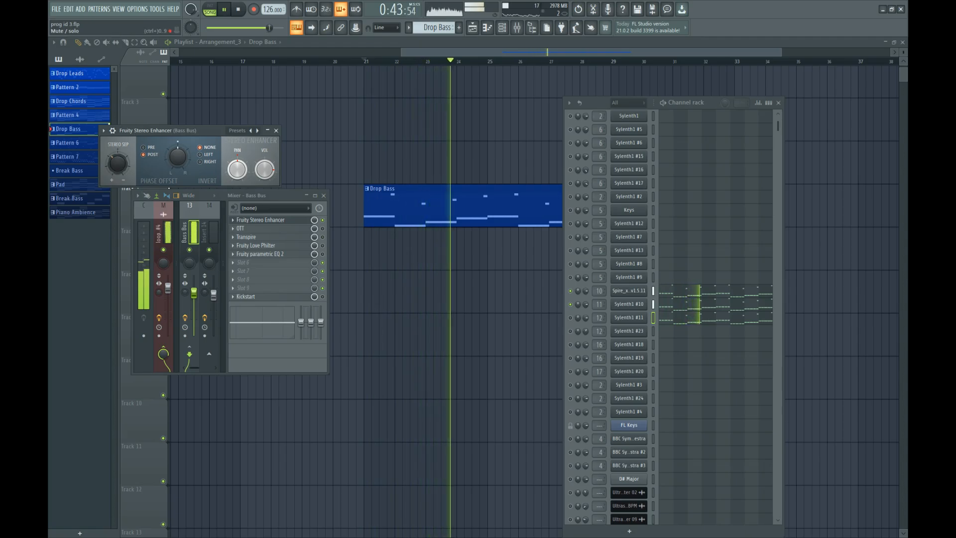
pyautogui.press('space')
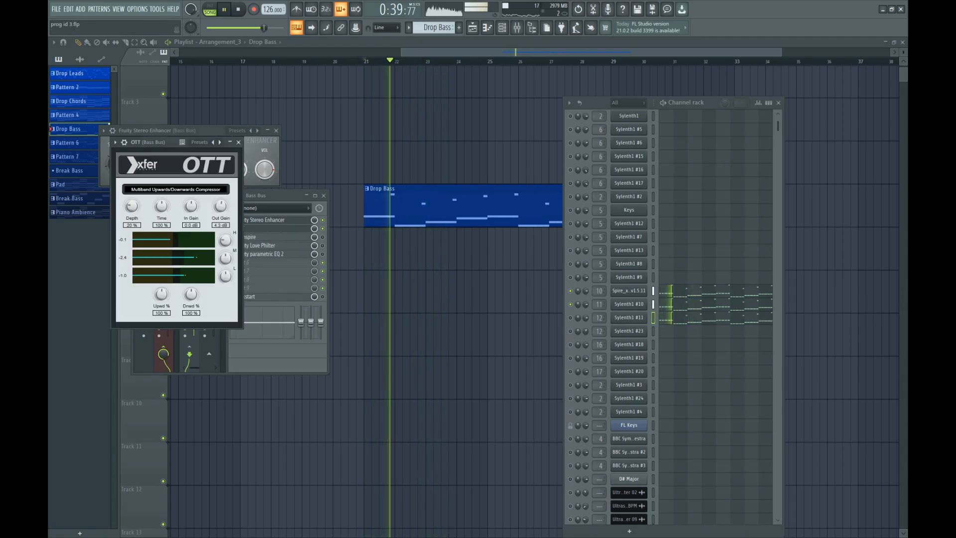
pyautogui.click(276, 130)
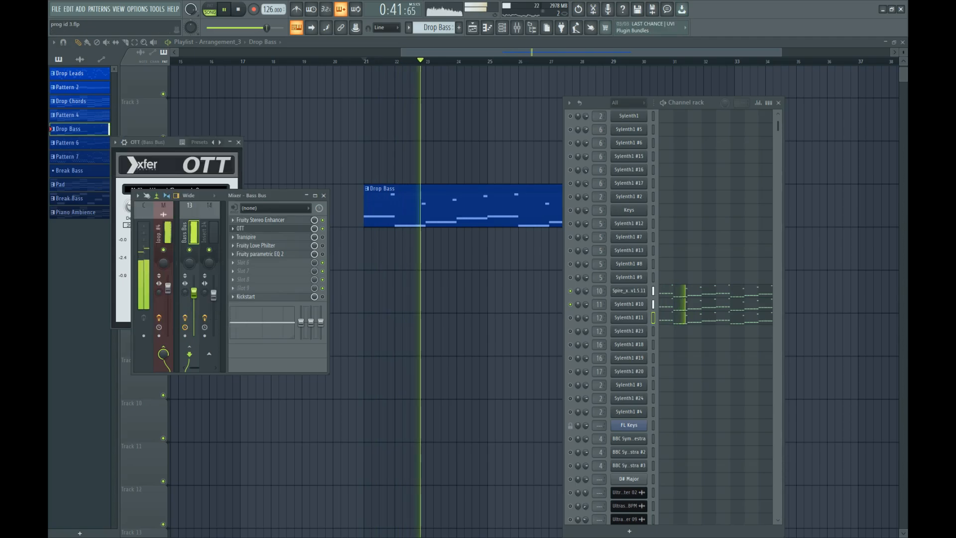
pyautogui.click(238, 142)
# Replay Drop Bass while inspecting Transpire on the Bass Bus, and close the plugin.
pyautogui.press('space')
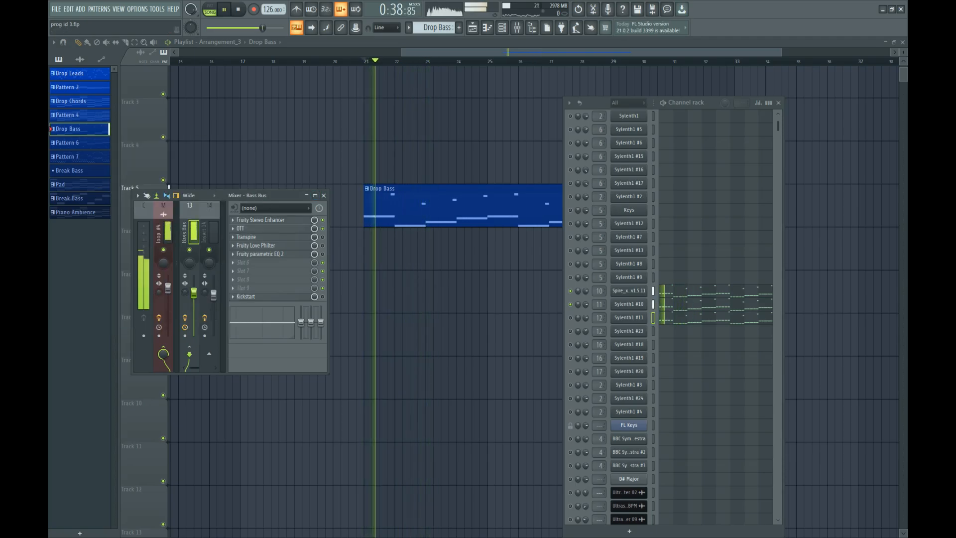
pyautogui.click(246, 237)
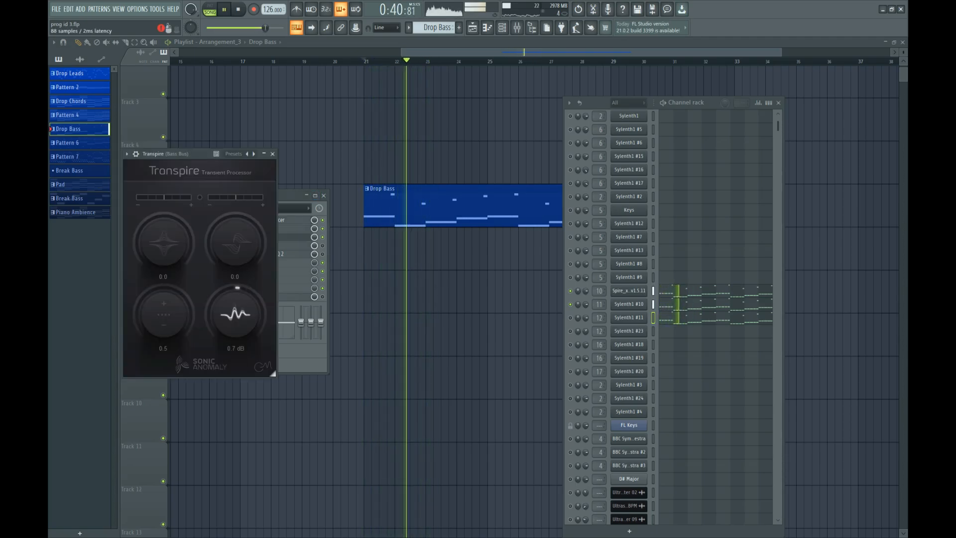
pyautogui.click(273, 154)
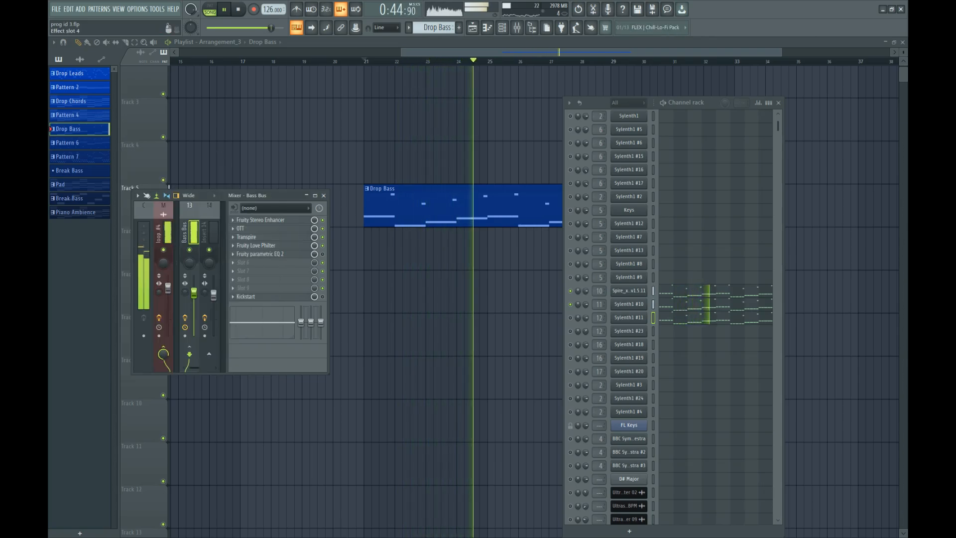
# Inspect the Fruity parametric EQ 2 and Kickstart on the Bass Bus during playback, closing each plugin window.
pyautogui.click(260, 254)
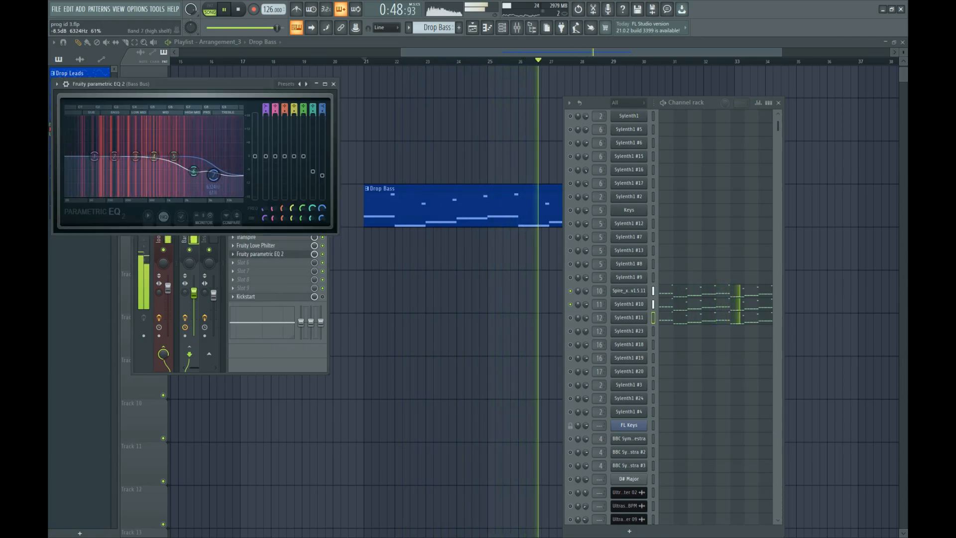
pyautogui.click(334, 84)
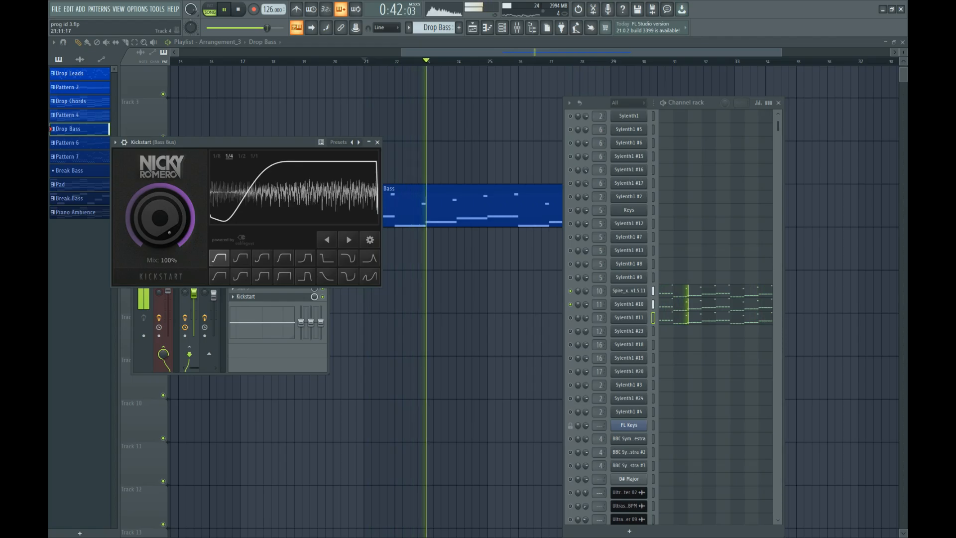
pyautogui.click(377, 143)
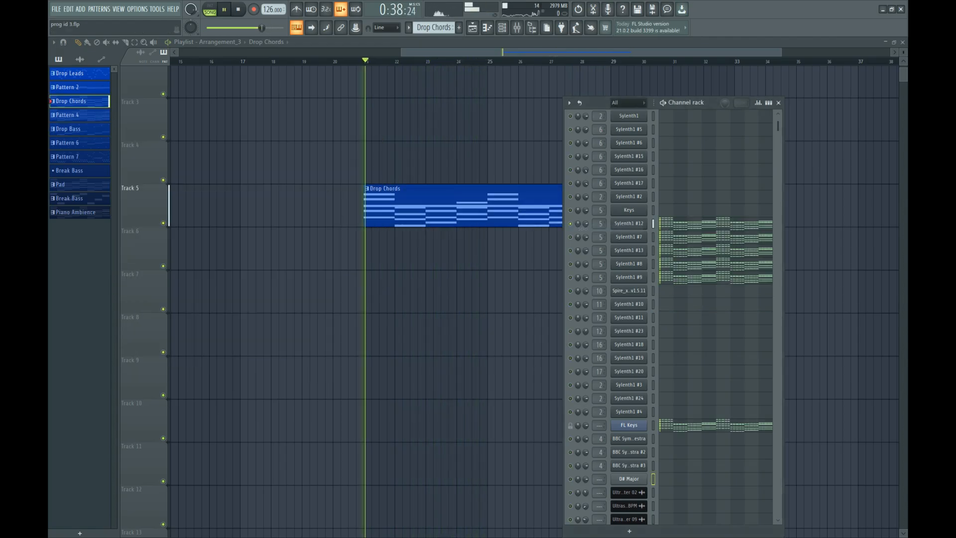
# Solo Sylenth1 #7, #13, #8 and #9 in turn while Drop Chords plays, and toggle the solo on #9 again.
pyautogui.rightClick(571, 237)
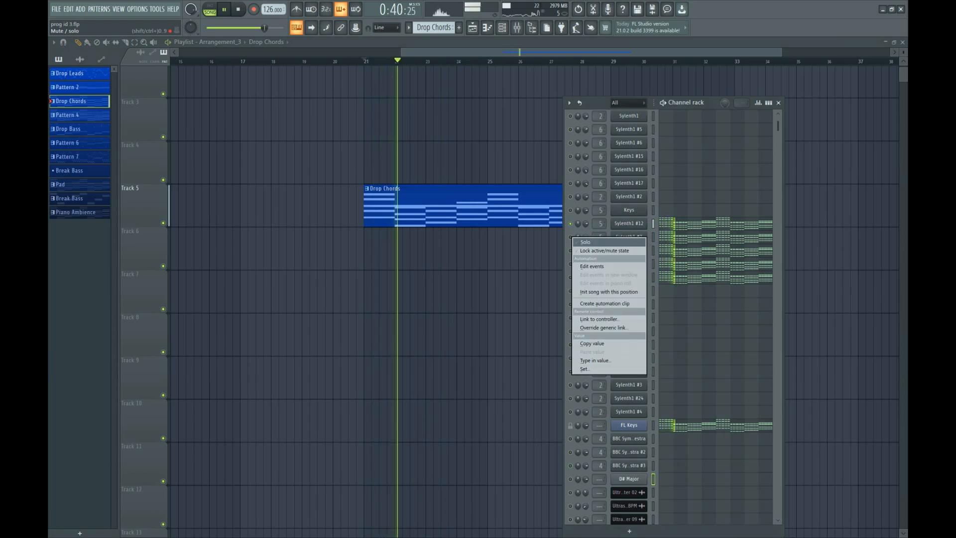
pyautogui.click(586, 242)
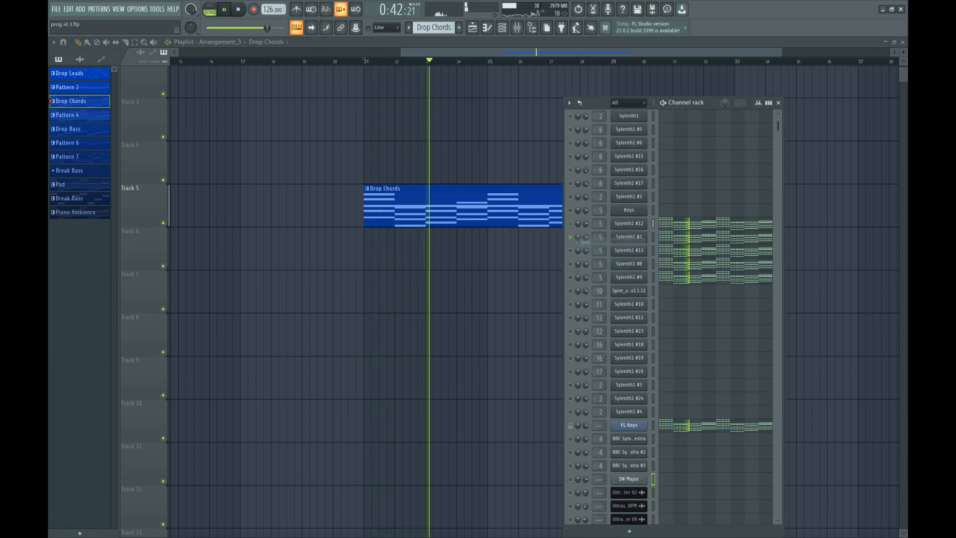
pyautogui.rightClick(570, 250)
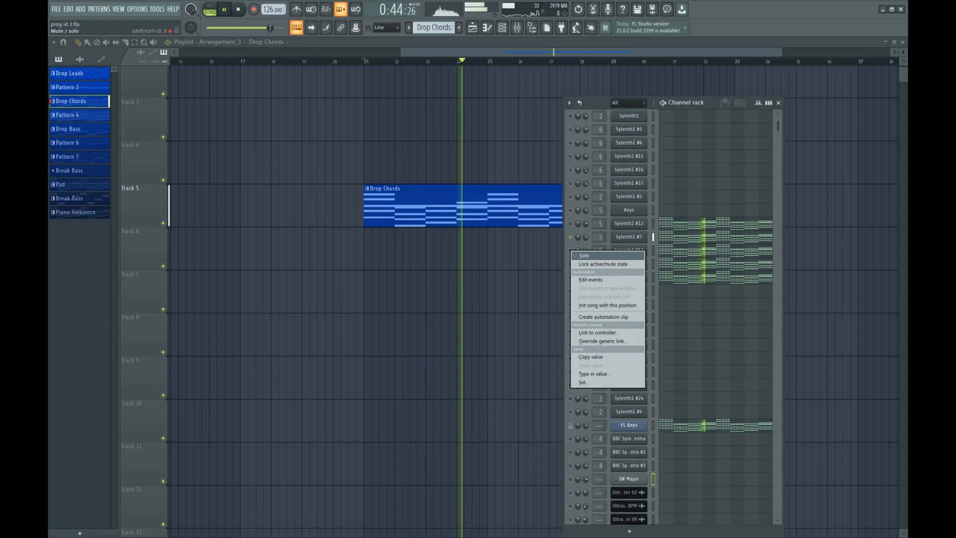
pyautogui.click(585, 256)
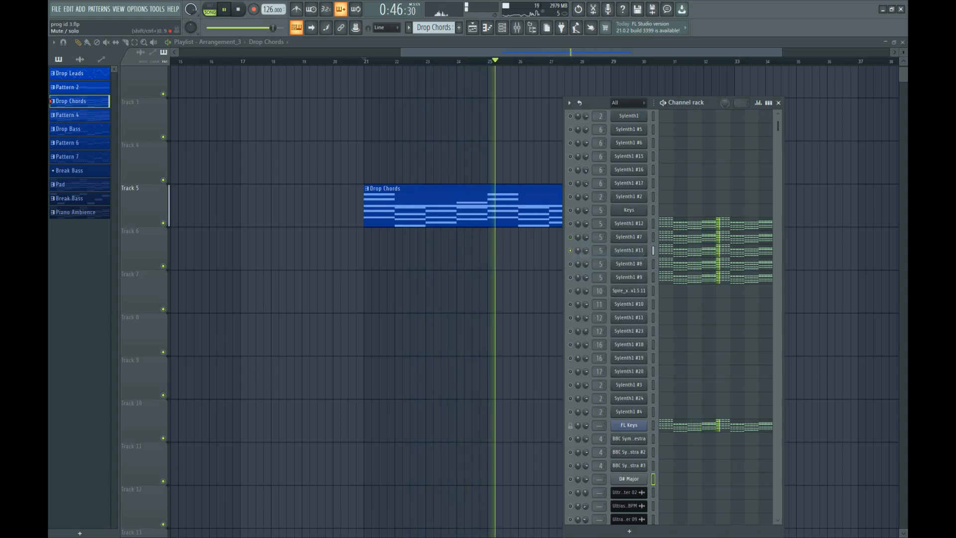
pyautogui.rightClick(571, 264)
pyautogui.click(586, 268)
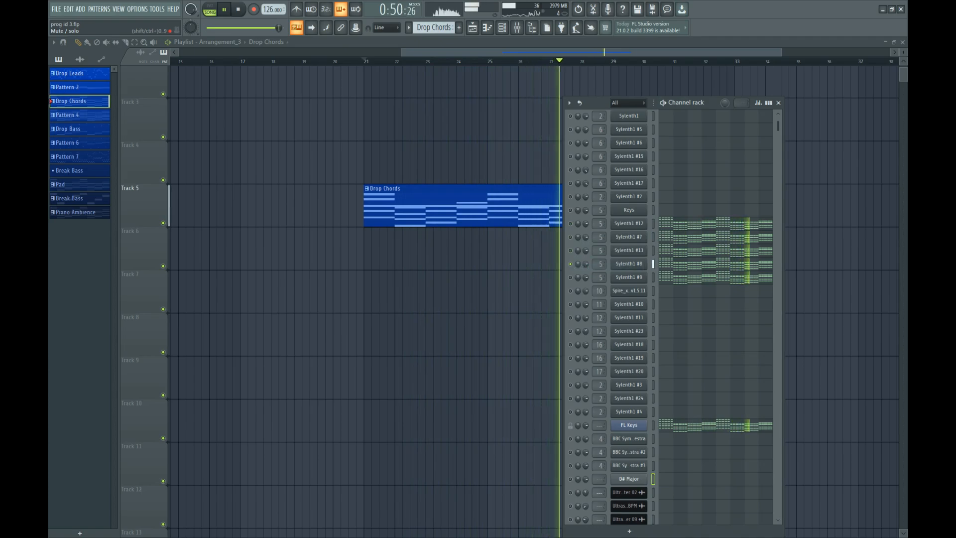
pyautogui.rightClick(571, 277)
pyautogui.click(586, 282)
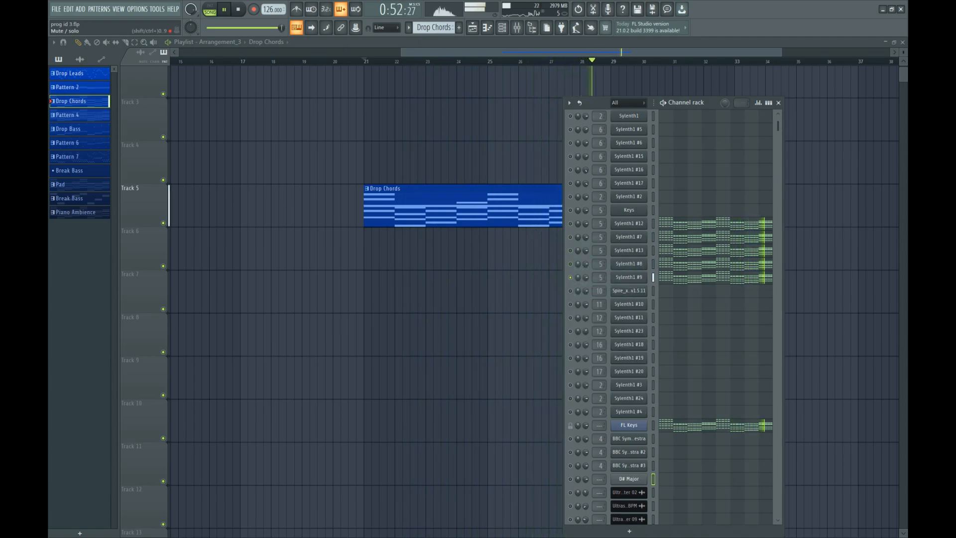
pyautogui.rightClick(571, 278)
pyautogui.click(585, 281)
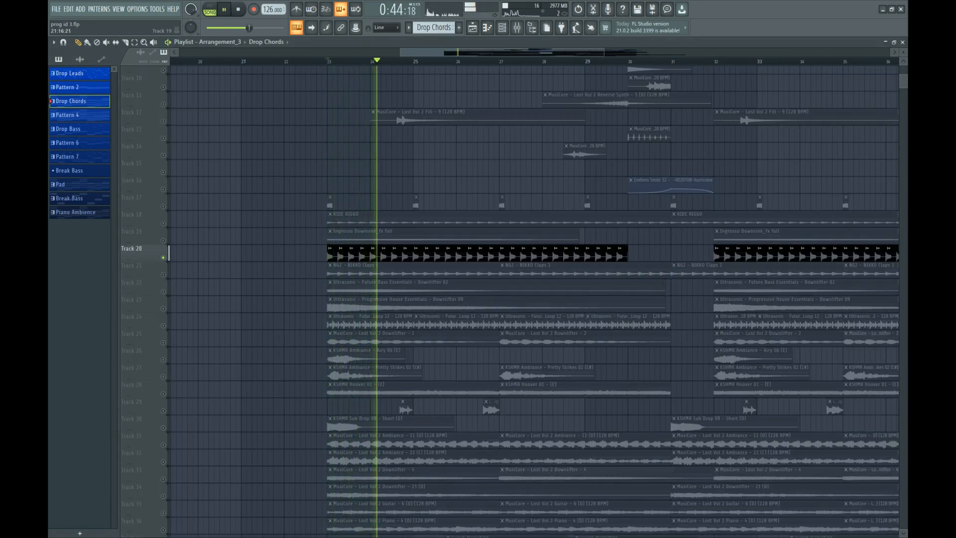
# Audition the soloed drop tracks 20, 19, 28 and 33 one at a time, including the Ingrosso Downsine, KSHMR Hoover and MusiCore Downlifter - 4.
pyautogui.press('space')
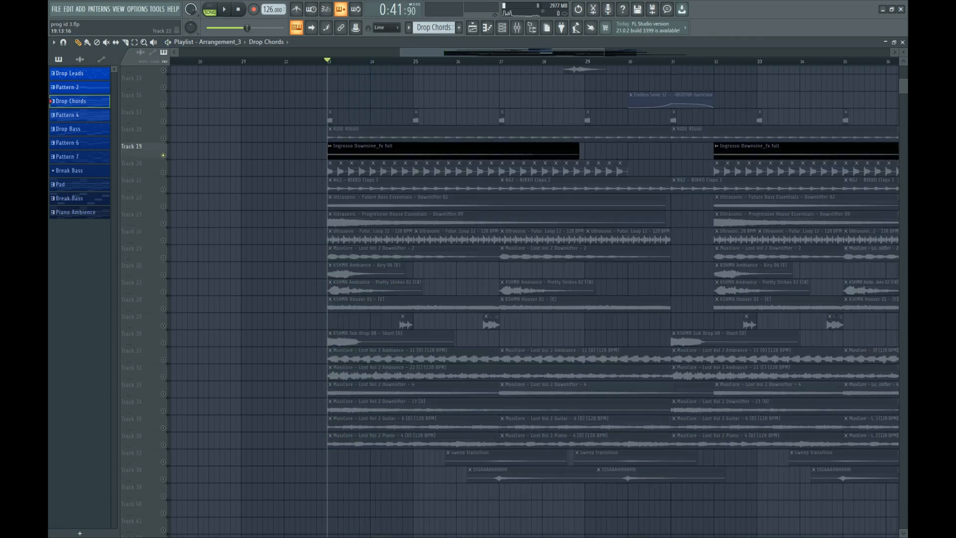
pyautogui.press('space')
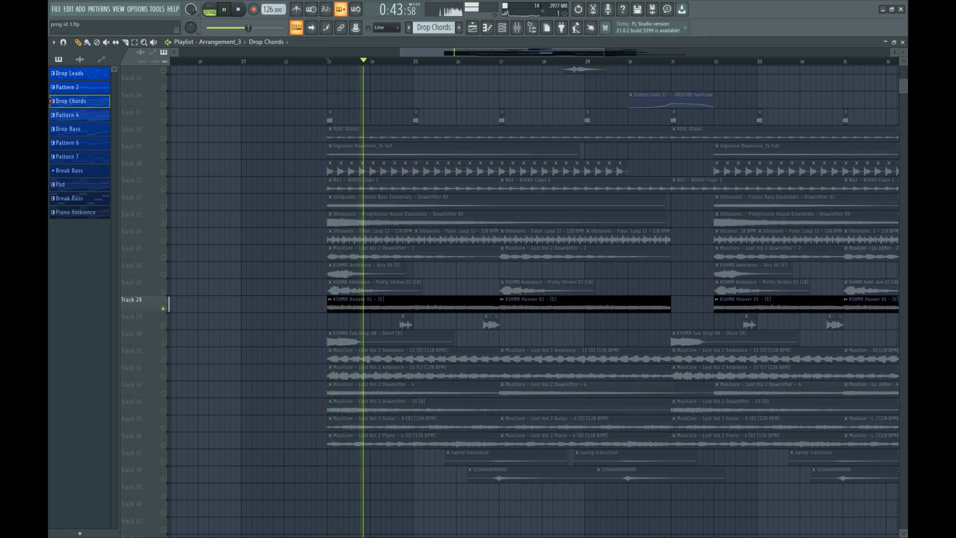
pyautogui.press('space')
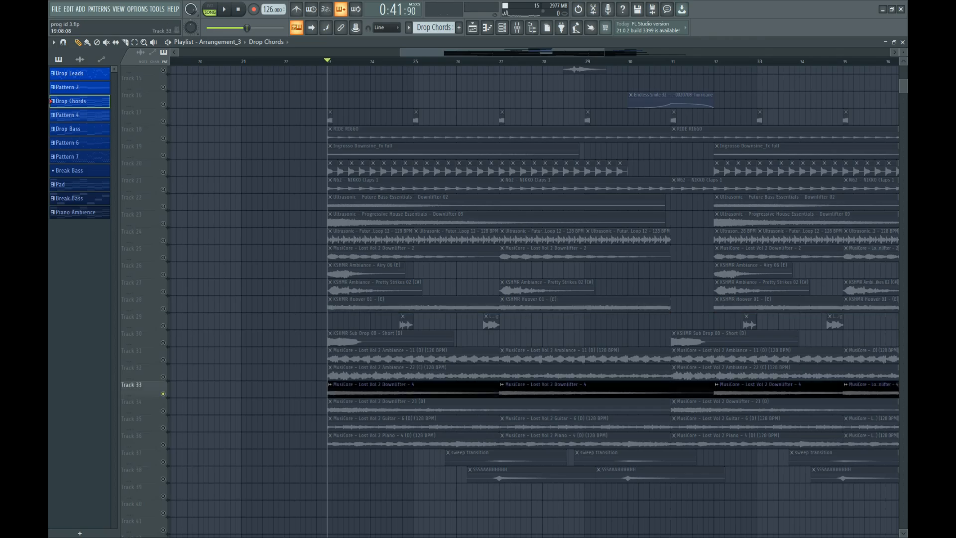
pyautogui.press('space')
pyautogui.press('space')
# Solo and play the MusiCore downlifter on Track 34, the guitar on Track 35 and the piano on Track 36 in turn.
pyautogui.rightClick(164, 411)
pyautogui.press('space')
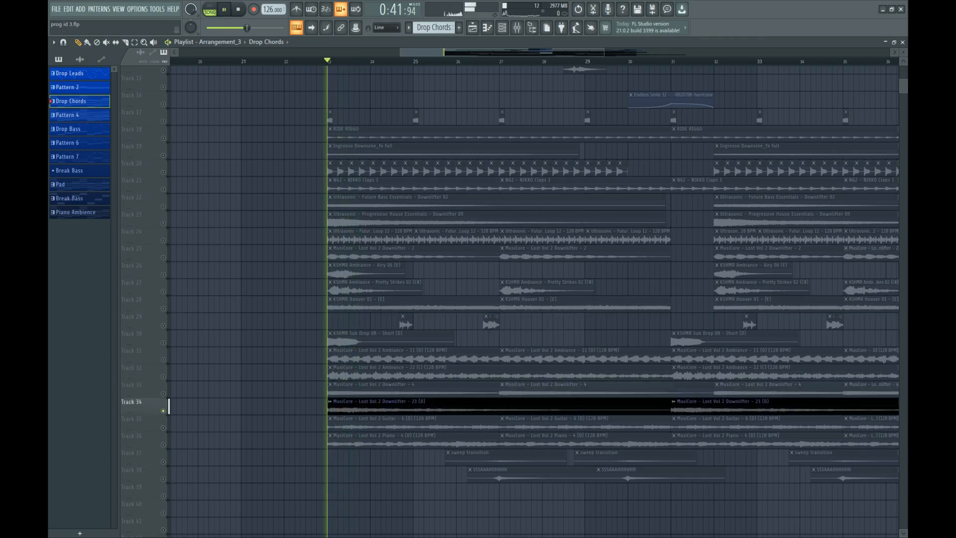
pyautogui.press('space')
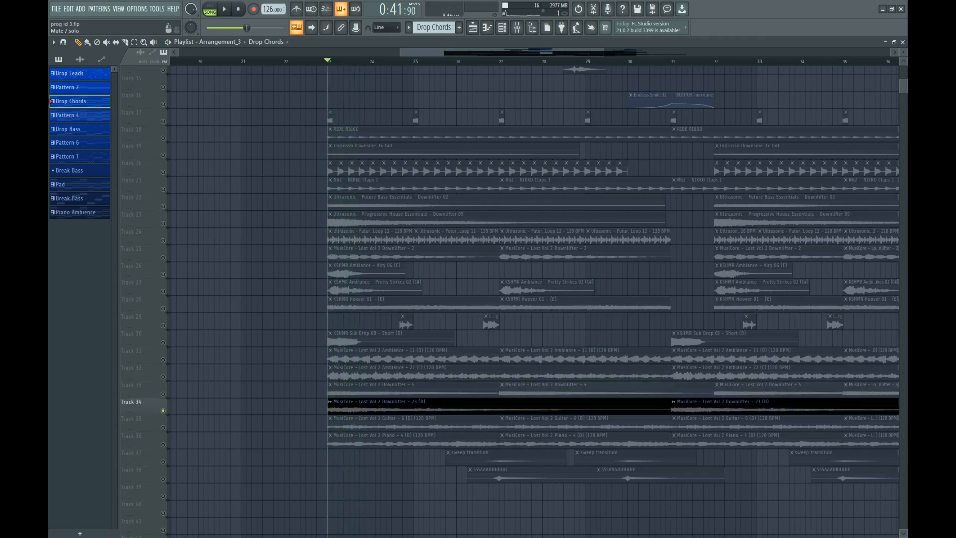
pyautogui.rightClick(163, 428)
pyautogui.press('space')
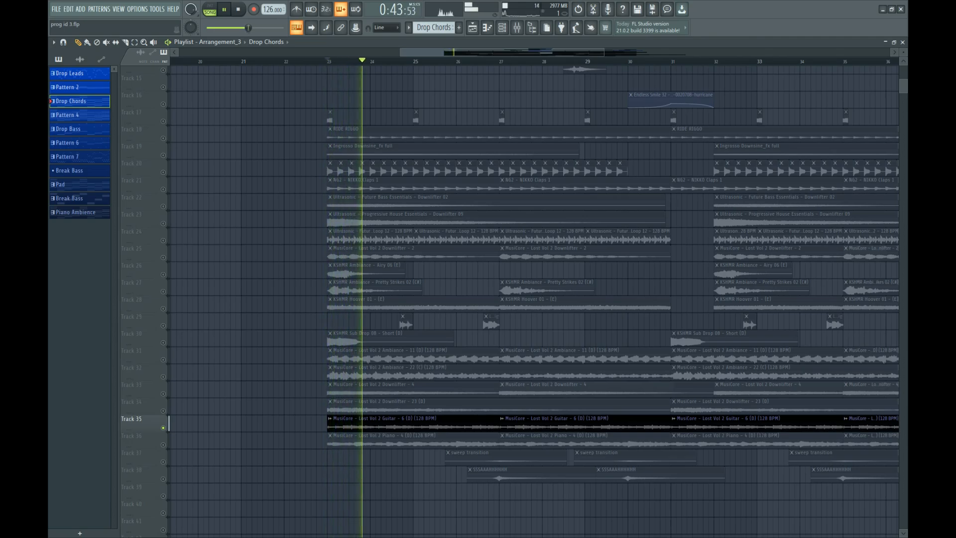
pyautogui.press('space')
pyautogui.rightClick(164, 445)
pyautogui.press('space')
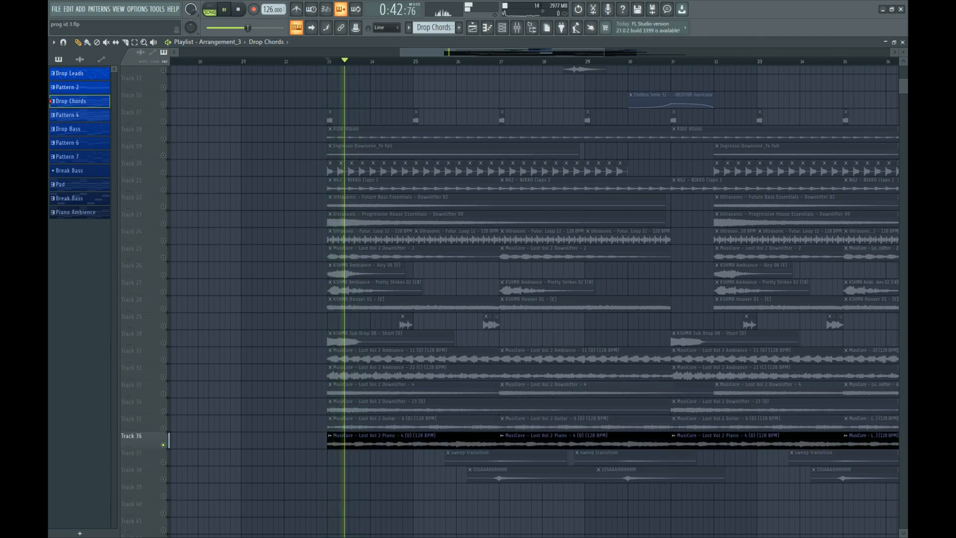
pyautogui.press('space')
# Solo and play Track 17 and the KSHMR Sub Drop on Track 30, and play the downlifter and impact tracks together.
pyautogui.rightClick(163, 121)
pyautogui.press('space')
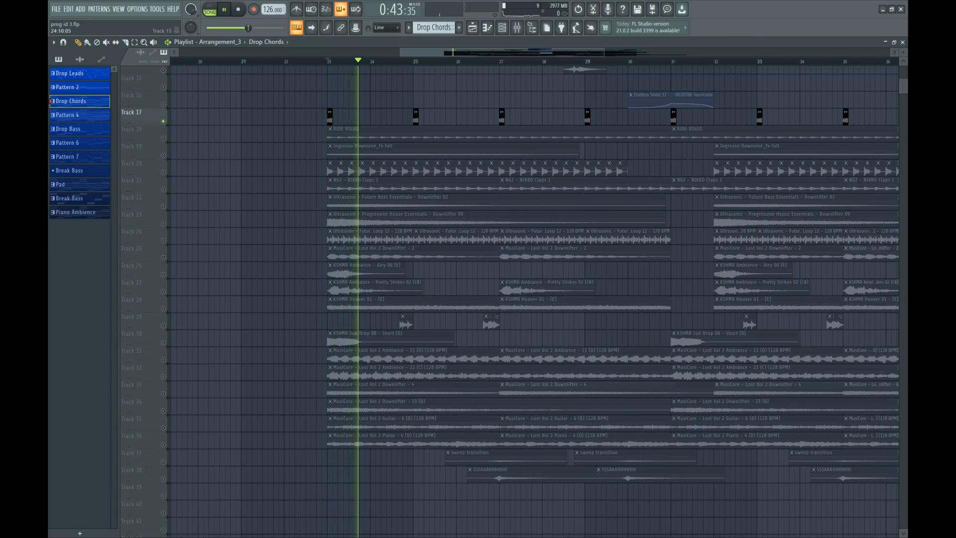
pyautogui.press('space')
pyautogui.rightClick(164, 343)
pyautogui.press('space')
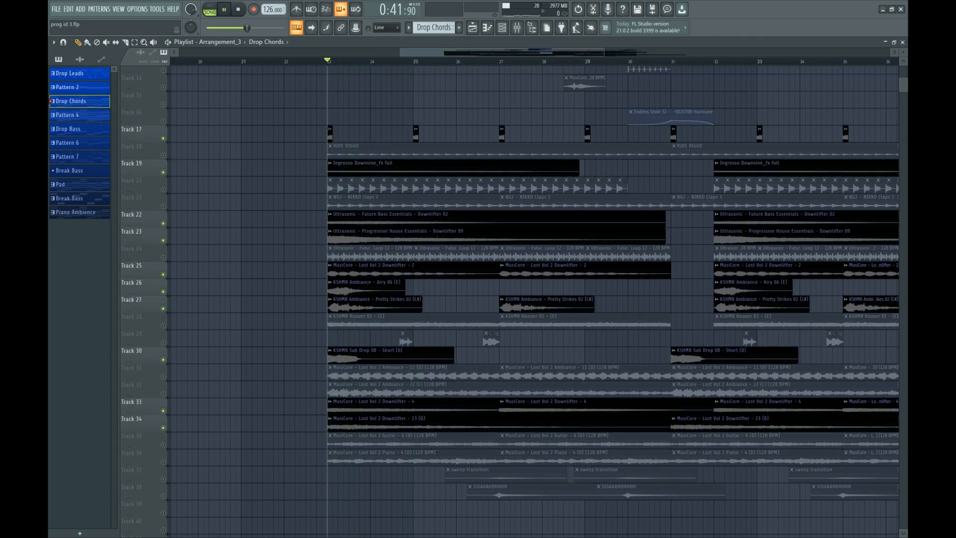
pyautogui.press('space')
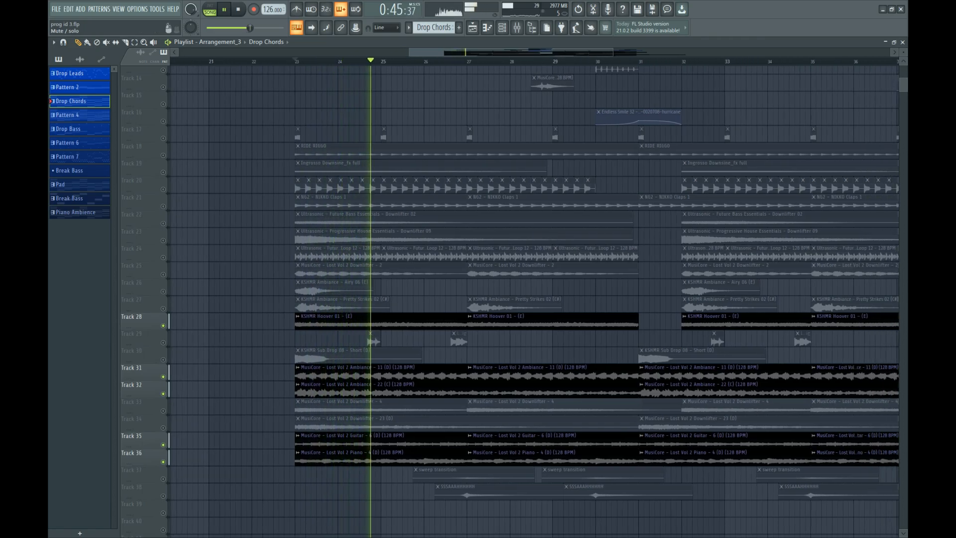
# Toggle the mute on the KSHMR Hoover track and audition the soloed MusiCore clip on Track 14.
pyautogui.click(163, 326)
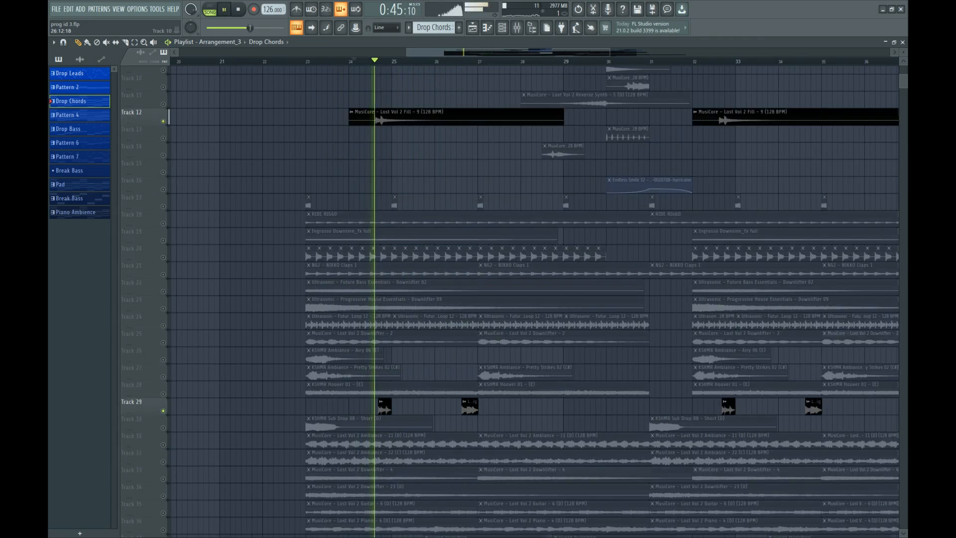
pyautogui.scroll(-5, 533, 299)
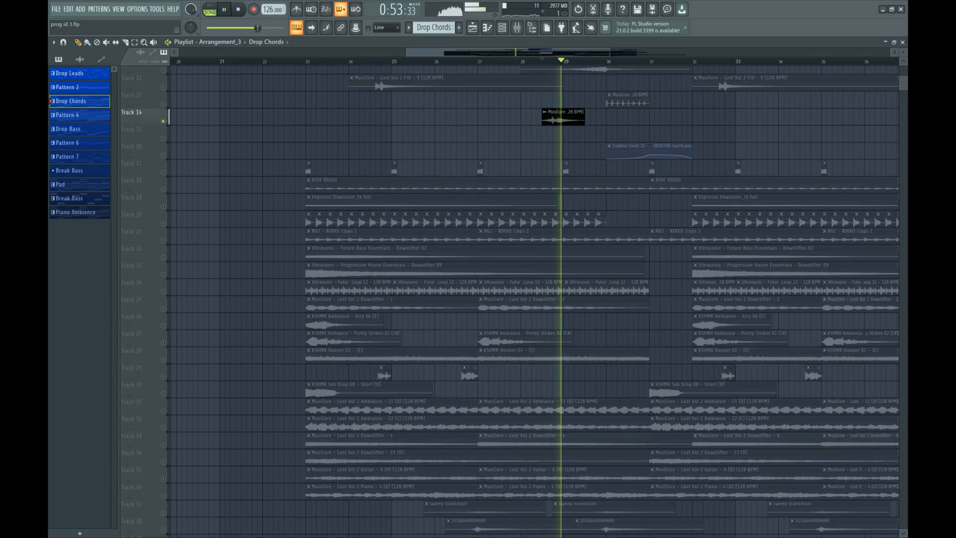
pyautogui.press('space')
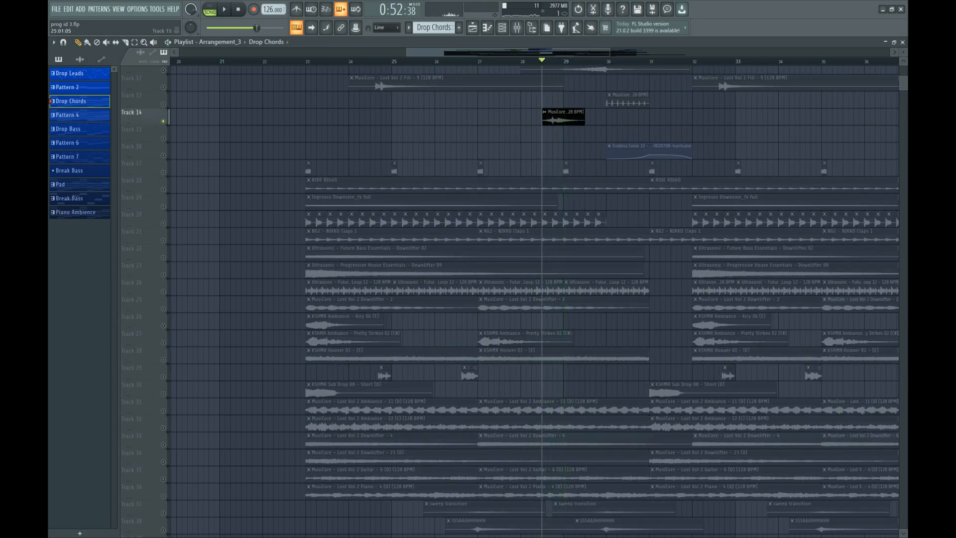